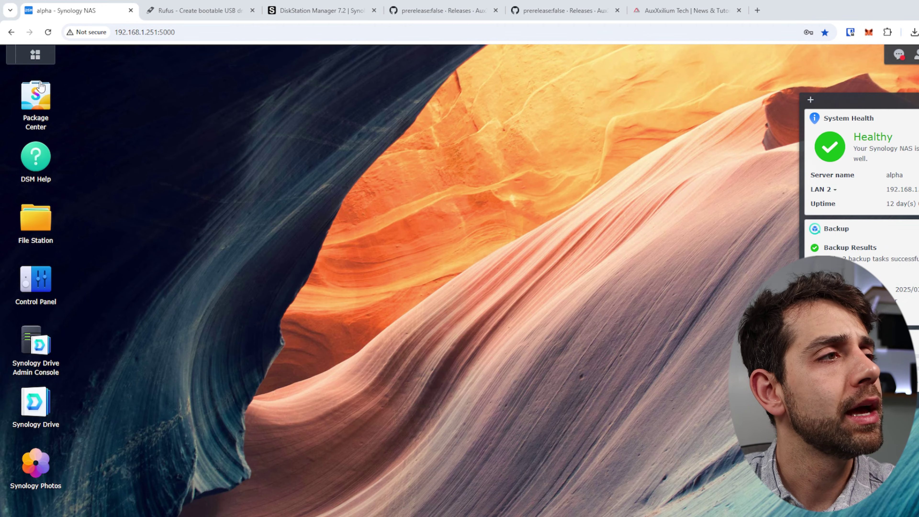
Open DSM's Main Menu to show the installed apps and packages
{"action": "left_click", "coordinate": [35, 54]}
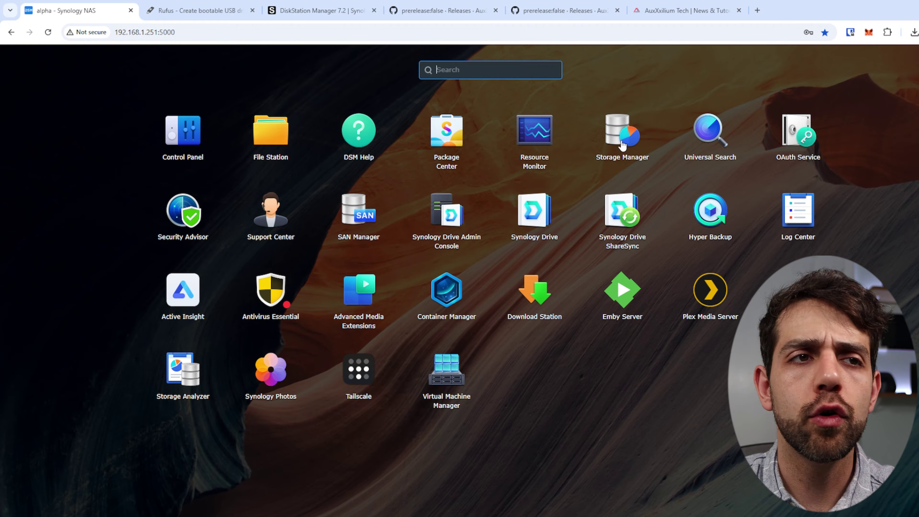
Review Storage Pool 1's SHR details and drives in Storage Manager, then reopen the Main Menu
{"action": "left_click", "coordinate": [610, 159]}
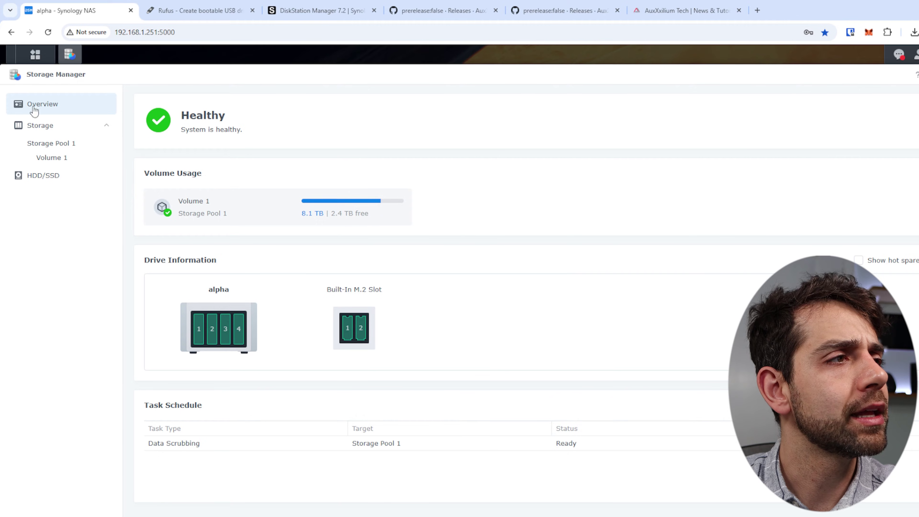
{"action": "left_click", "coordinate": [48, 125]}
{"action": "scroll", "coordinate": [532, 174], "scroll_direction": "down", "scroll_amount": 1}
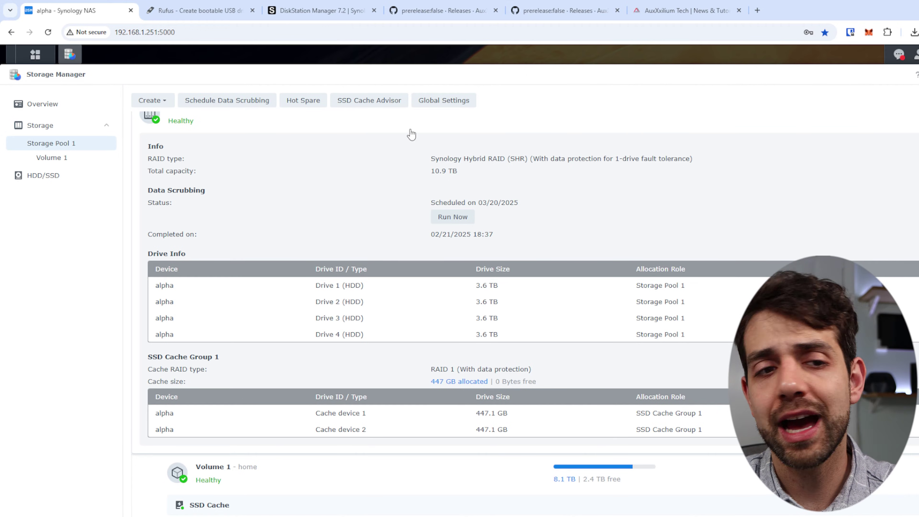
{"action": "left_click", "coordinate": [35, 55]}
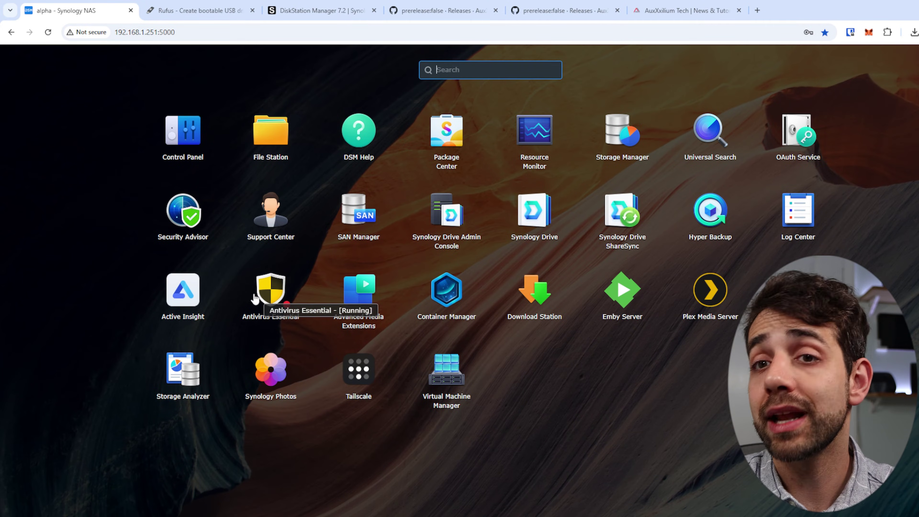
Browse the storage check report's Duplicates, Size, Least Recently Accessed and Usage views, then close Storage Analyzer
{"action": "left_click", "coordinate": [174, 378]}
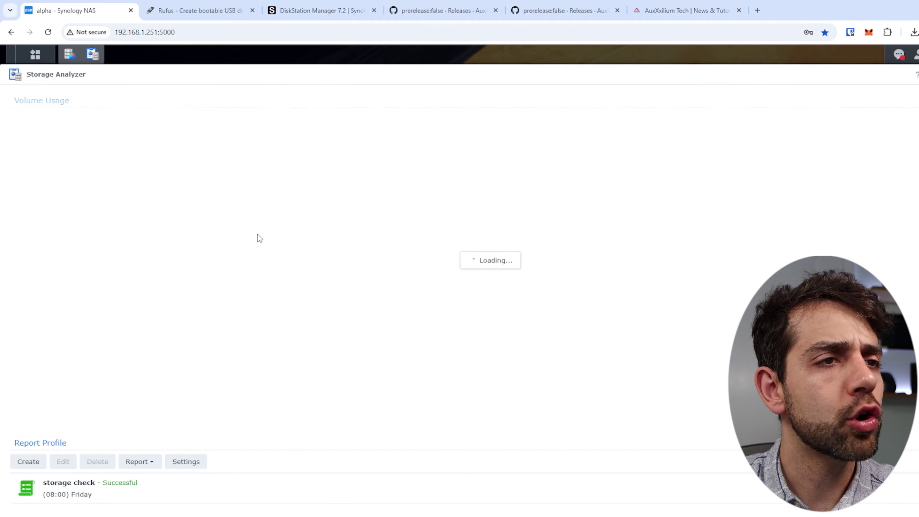
{"action": "double_click", "coordinate": [77, 494]}
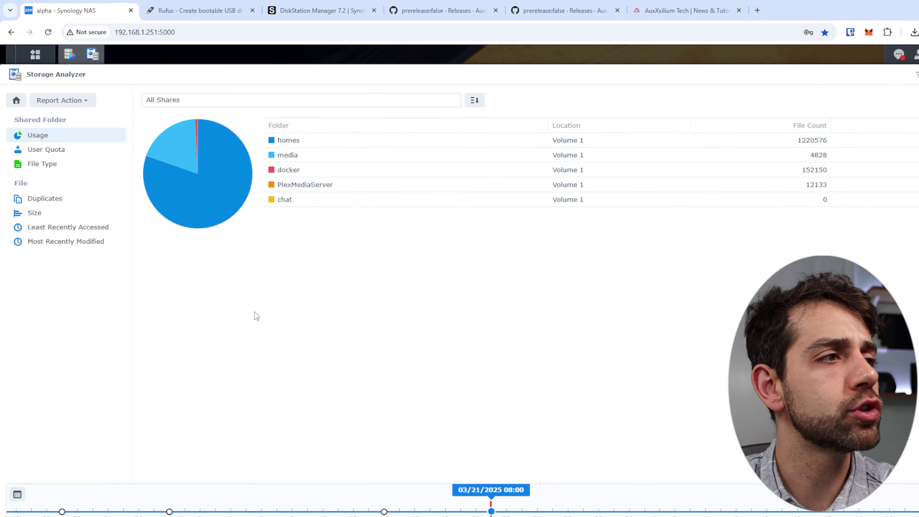
{"action": "left_click", "coordinate": [59, 201]}
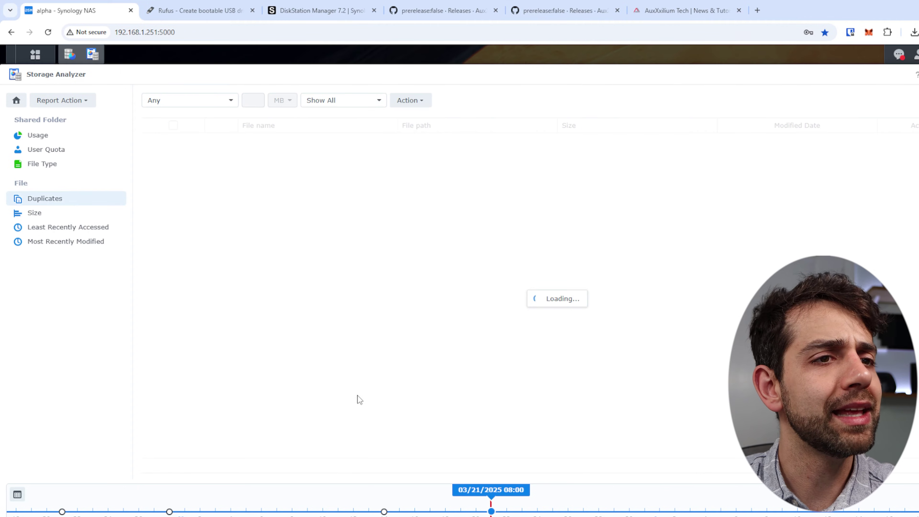
{"action": "left_click", "coordinate": [54, 215]}
{"action": "left_click", "coordinate": [73, 228]}
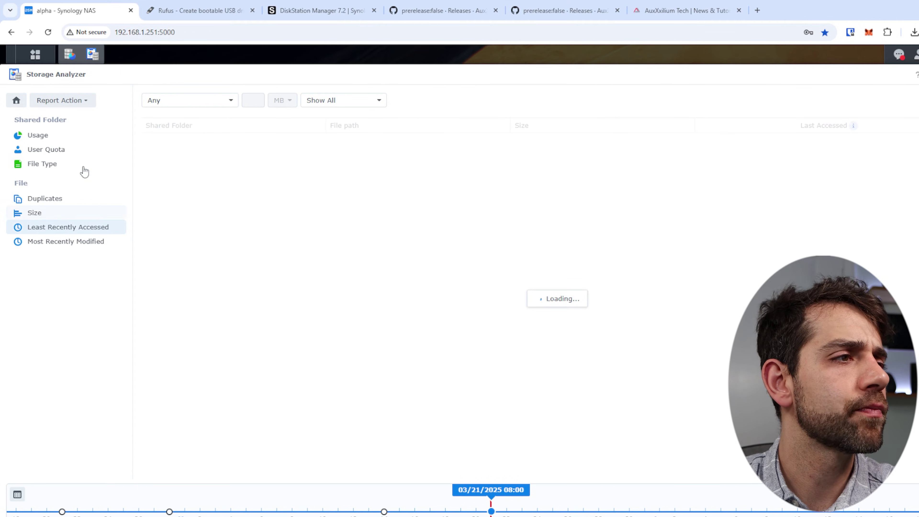
{"action": "left_click", "coordinate": [63, 139]}
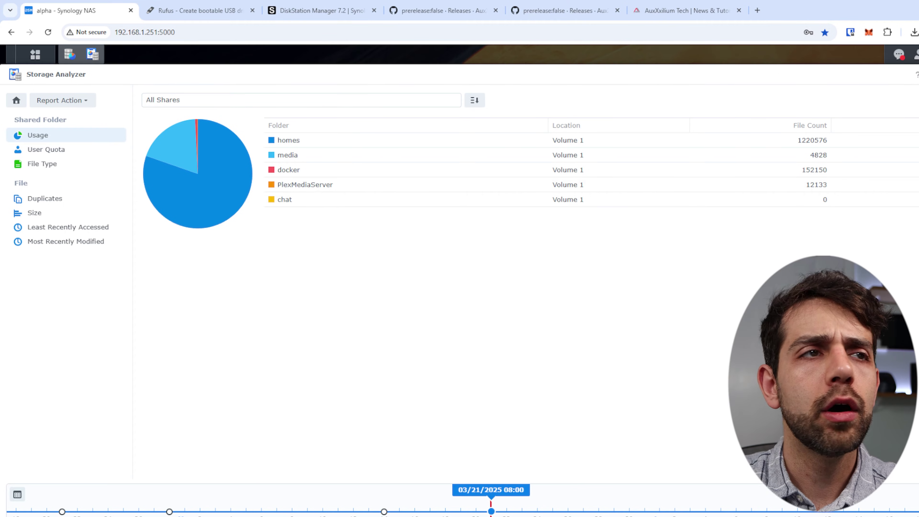
{"action": "left_click", "coordinate": [917, 75]}
Launch Control Panel from DSM's Main Menu to see File Sharing, Connectivity, System and Services
{"action": "left_click", "coordinate": [35, 54]}
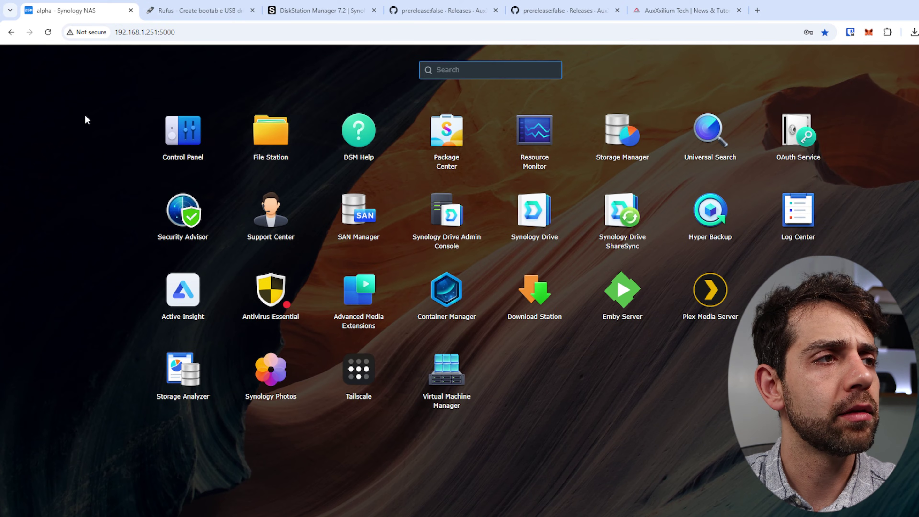
{"action": "left_click", "coordinate": [187, 170]}
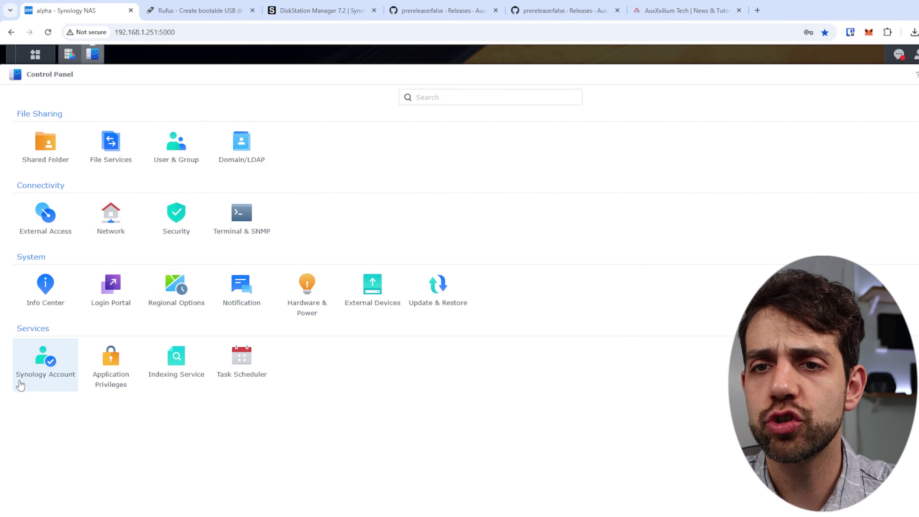
On rufus.ie, page the screenshot carousel back to slide 1 showing a Windows 11 drive write
{"action": "left_click", "coordinate": [195, 10]}
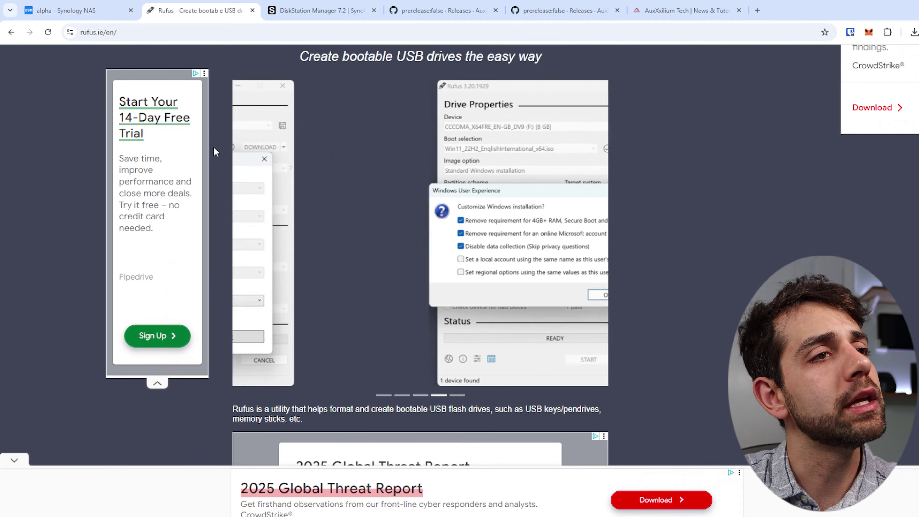
{"action": "scroll", "coordinate": [656, 311], "scroll_direction": "up", "scroll_amount": 5}
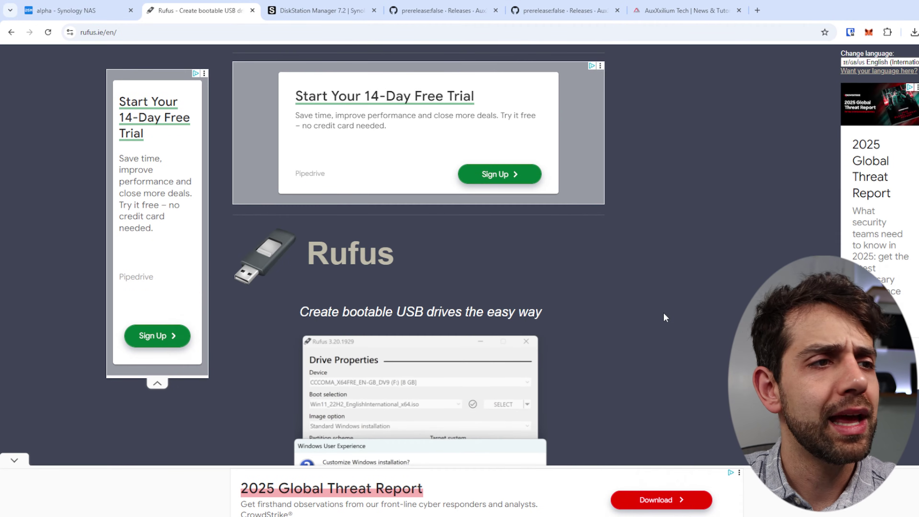
{"action": "scroll", "coordinate": [663, 312], "scroll_direction": "down", "scroll_amount": 4}
{"action": "left_click", "coordinate": [261, 284]}
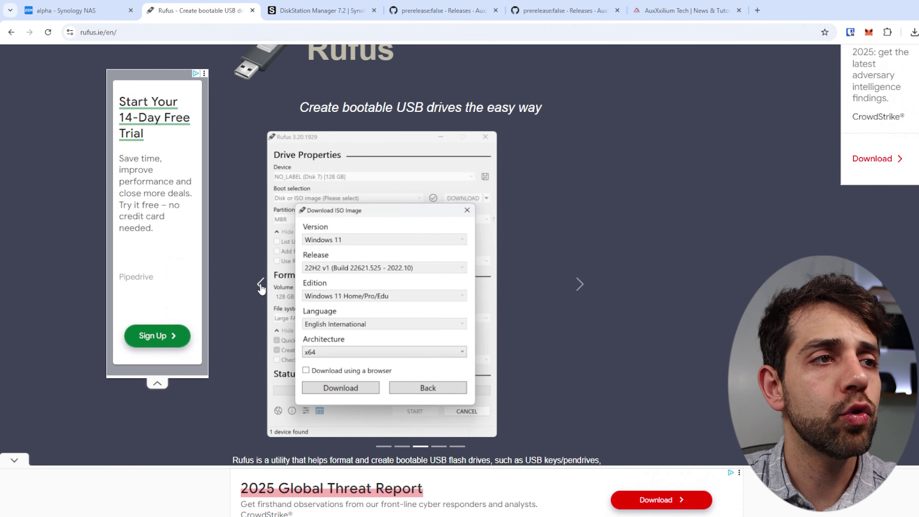
{"action": "left_click_drag", "start_coordinate": [349, 107], "coordinate": [477, 105]}
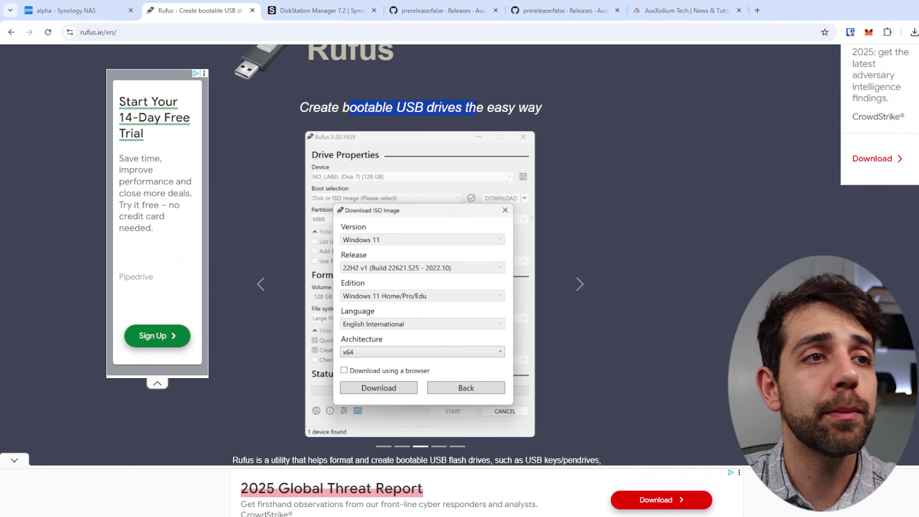
{"action": "left_click", "coordinate": [268, 287]}
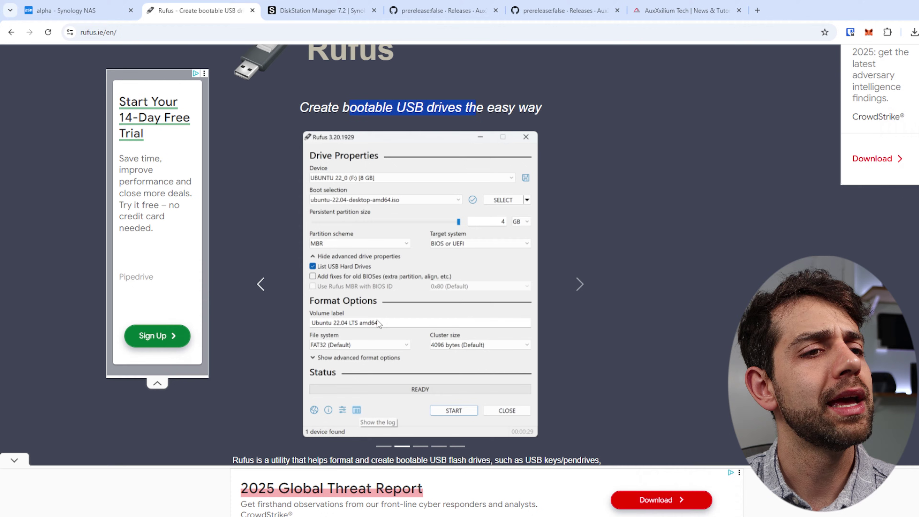
{"action": "left_click", "coordinate": [277, 282]}
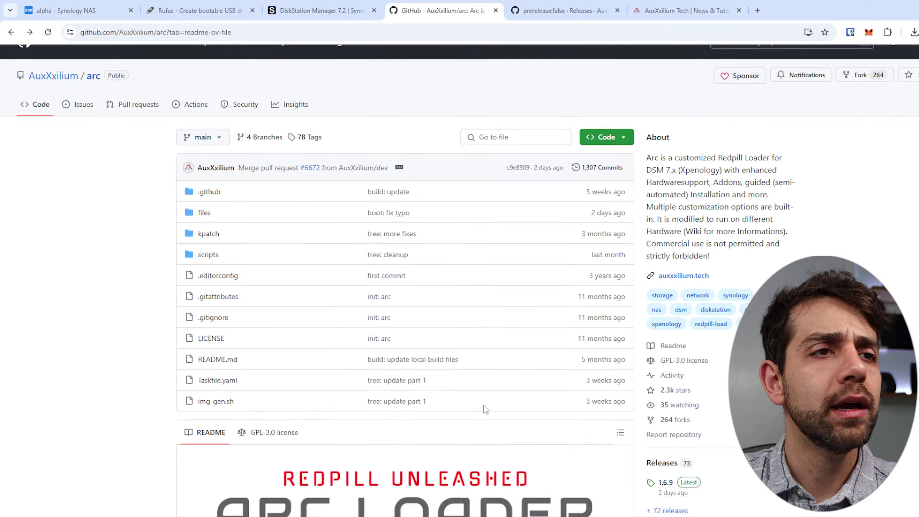
Follow Download latest Build from the Arc README to release 1.6.9 and scroll to its Assets
{"action": "scroll", "coordinate": [484, 405], "scroll_direction": "up", "scroll_amount": 1}
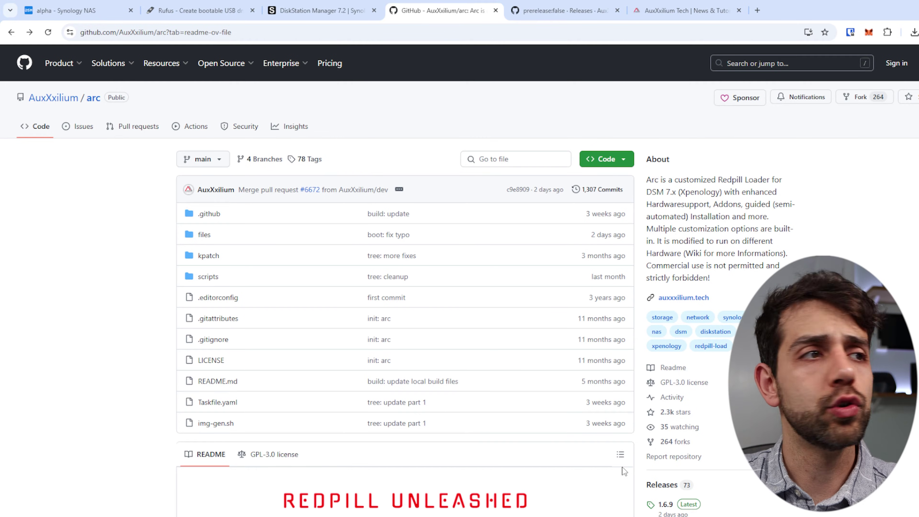
{"action": "scroll", "coordinate": [216, 348], "scroll_direction": "down", "scroll_amount": 5}
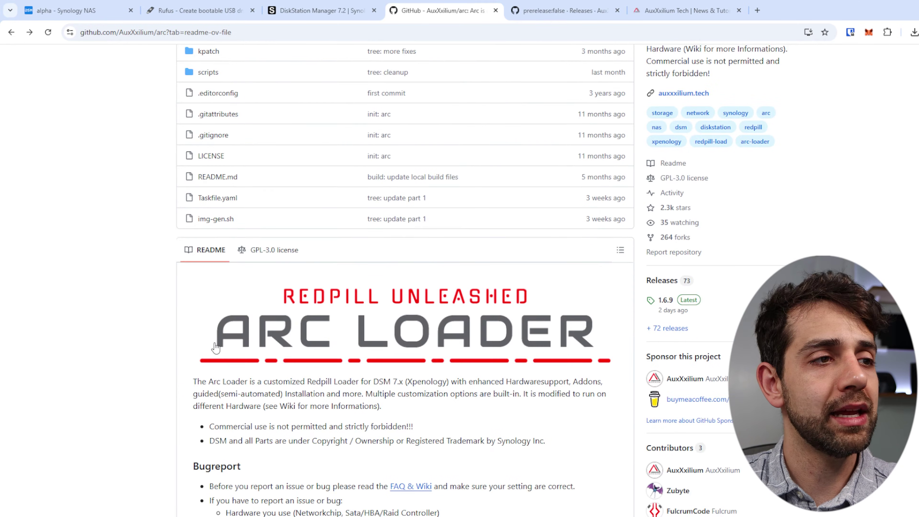
{"action": "scroll", "coordinate": [579, 368], "scroll_direction": "down", "scroll_amount": 4}
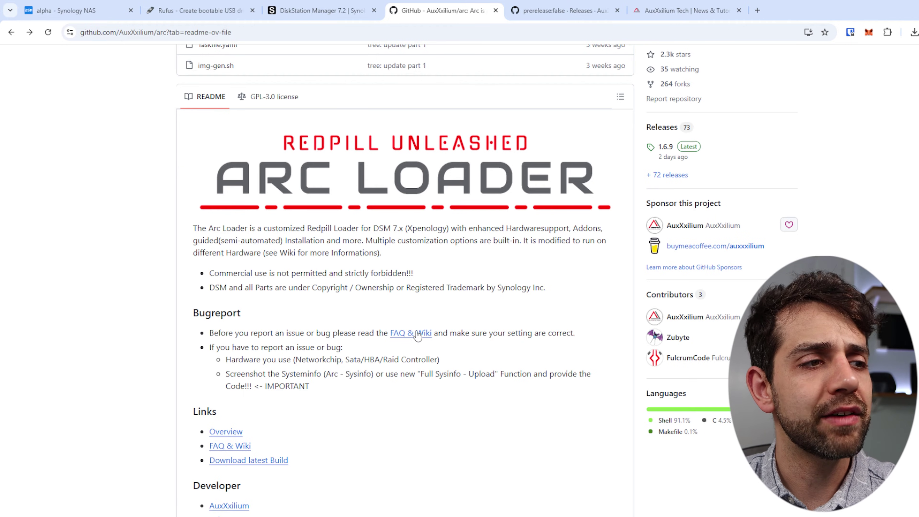
{"action": "scroll", "coordinate": [358, 335], "scroll_direction": "down", "scroll_amount": 3}
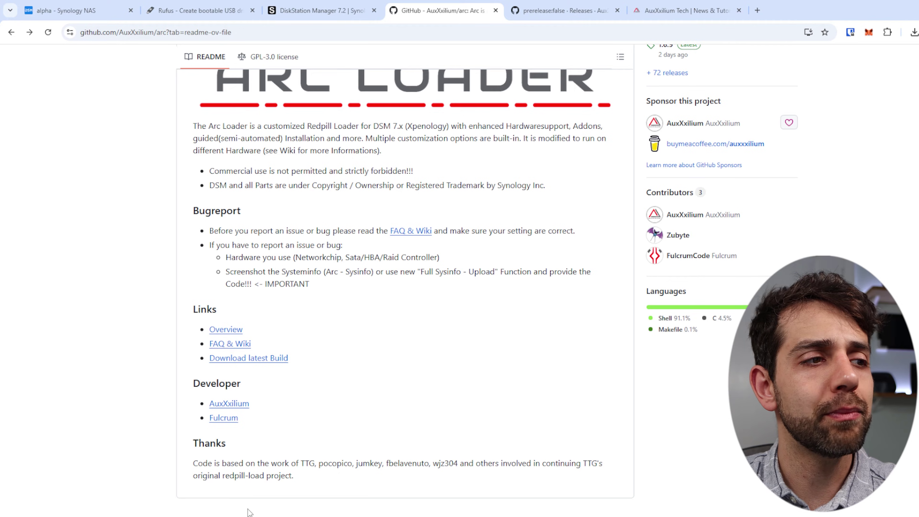
{"action": "left_click", "coordinate": [247, 358]}
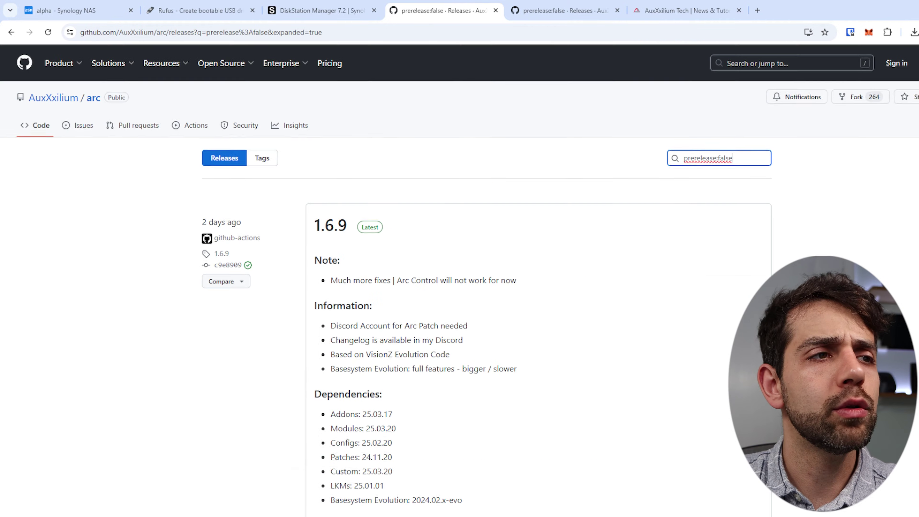
{"action": "scroll", "coordinate": [398, 394], "scroll_direction": "down", "scroll_amount": 5}
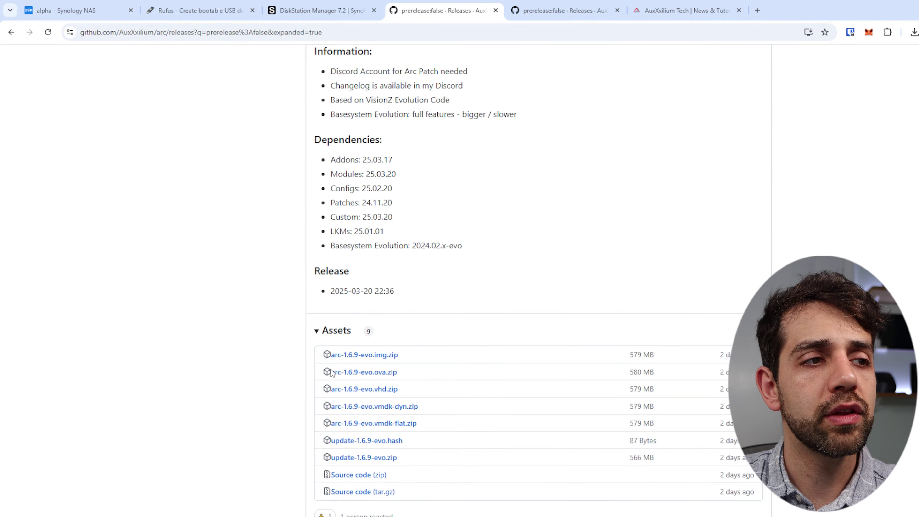
{"action": "scroll", "coordinate": [427, 403], "scroll_direction": "down", "scroll_amount": 2}
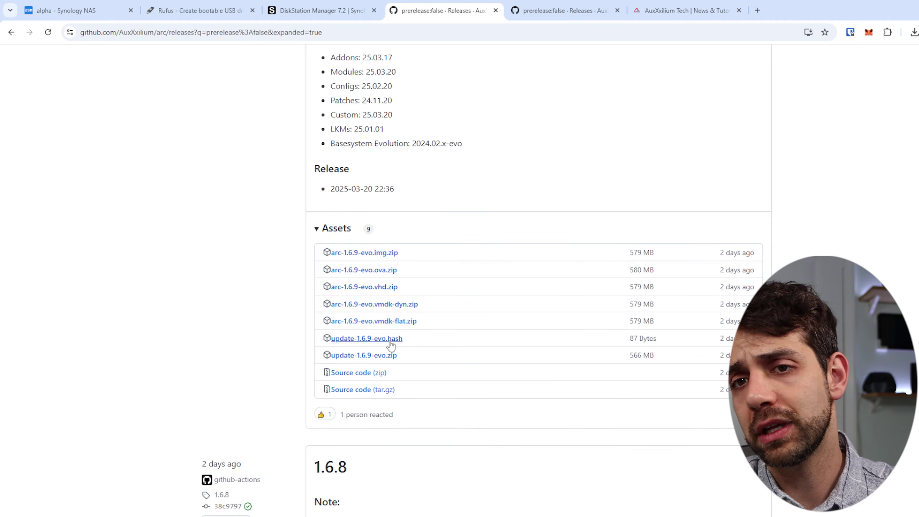
{"action": "scroll", "coordinate": [390, 345], "scroll_direction": "down", "scroll_amount": 1}
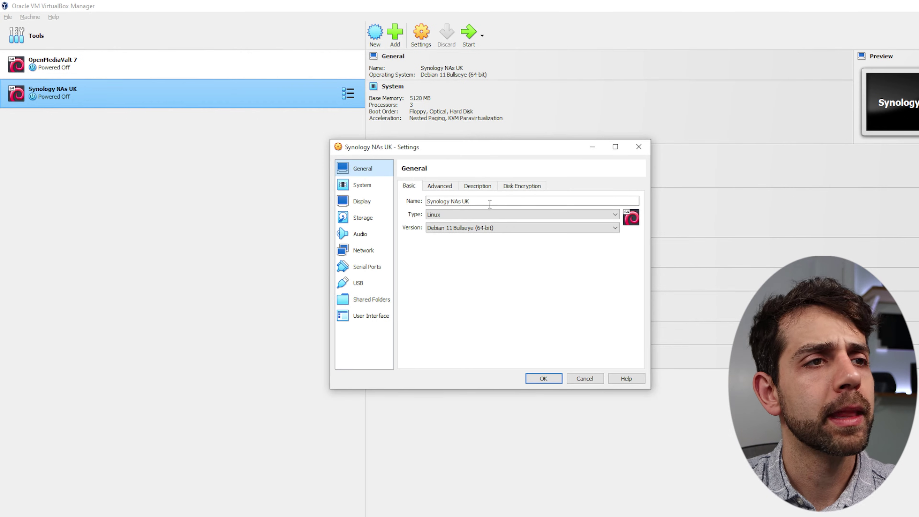
Review the VM's System, Storage and Network settings, with adapter 1 bridged to Realtek PCIe GbE, and save
{"action": "left_click", "coordinate": [361, 185]}
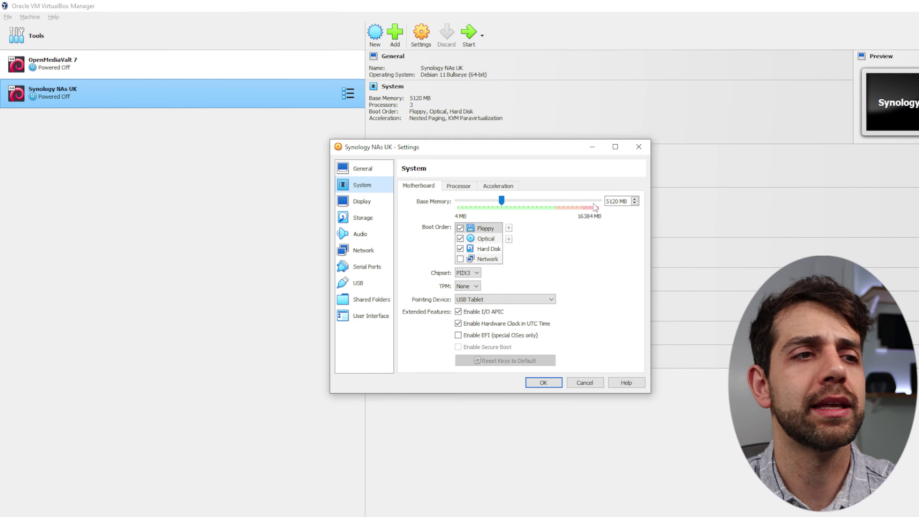
{"action": "left_click", "coordinate": [362, 217]}
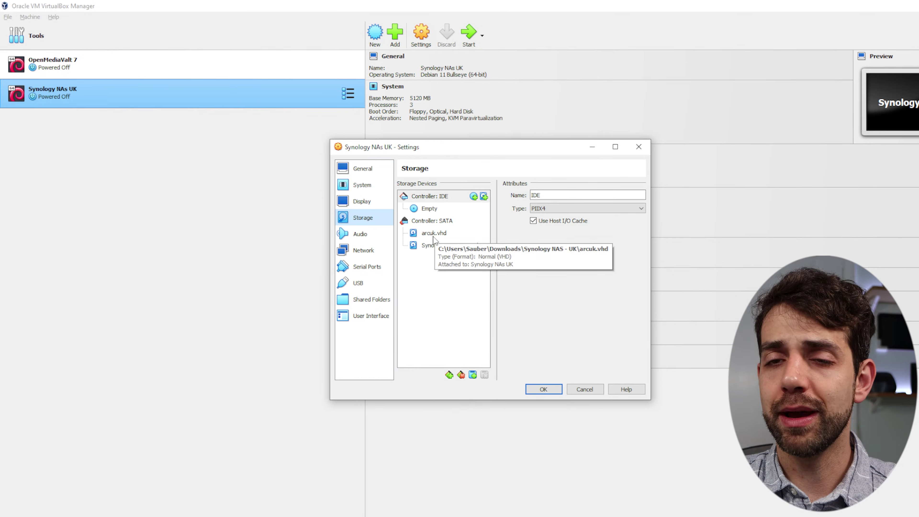
{"action": "mouse_move", "coordinate": [473, 248]}
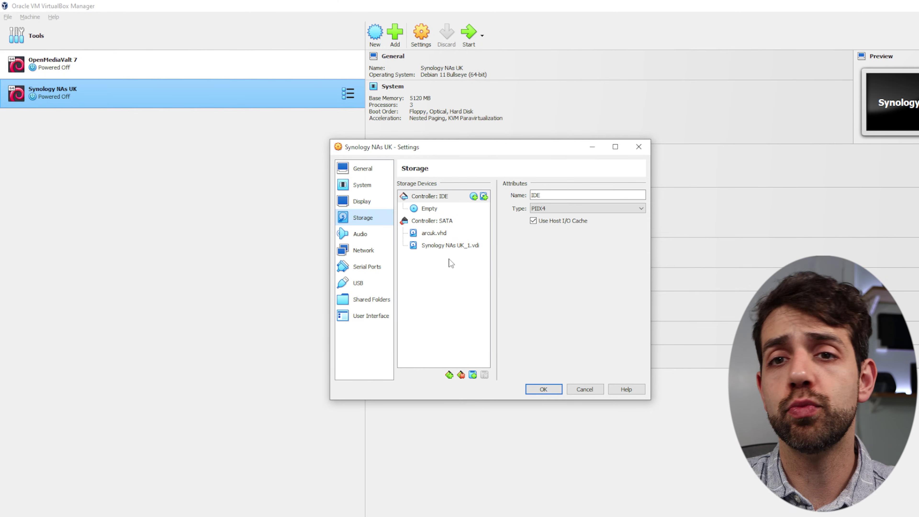
{"action": "left_click", "coordinate": [363, 250]}
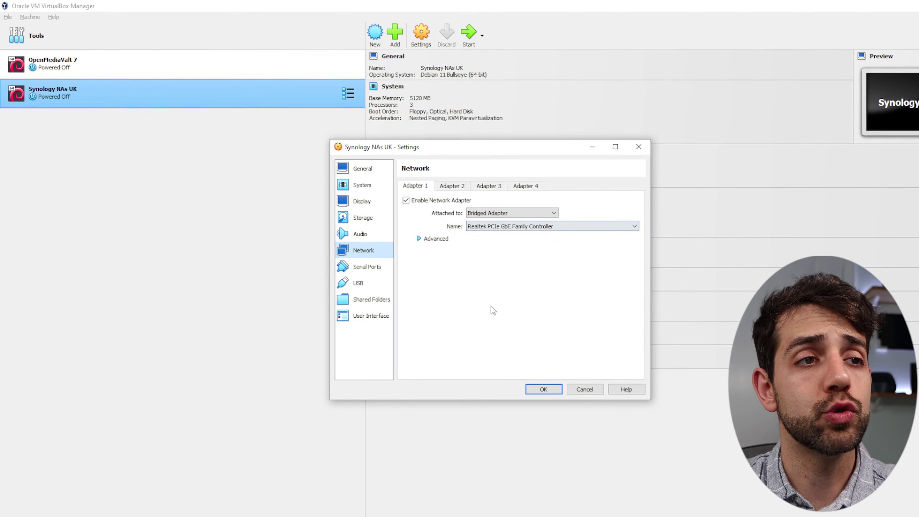
{"action": "left_click", "coordinate": [543, 389]}
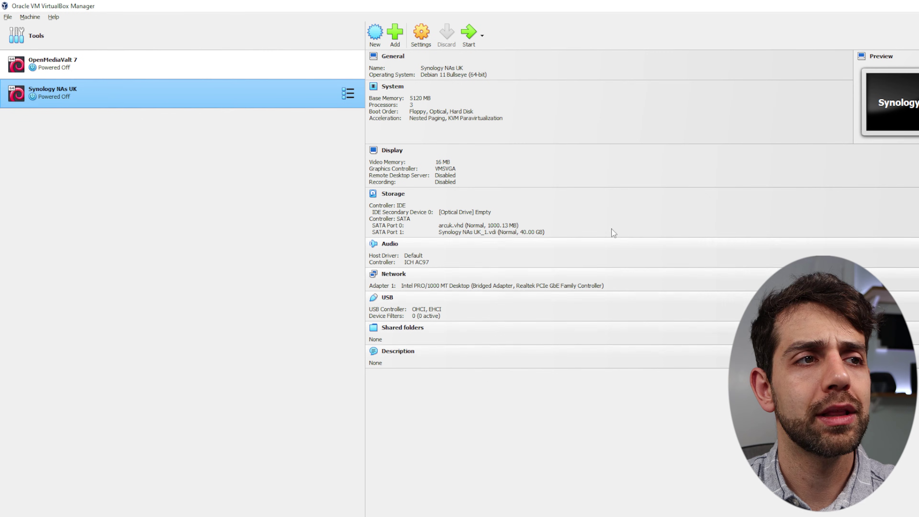
Start the Synology NAs UK VM, maximize its window, and boot into Arc Config Mode
{"action": "double_click", "coordinate": [262, 95]}
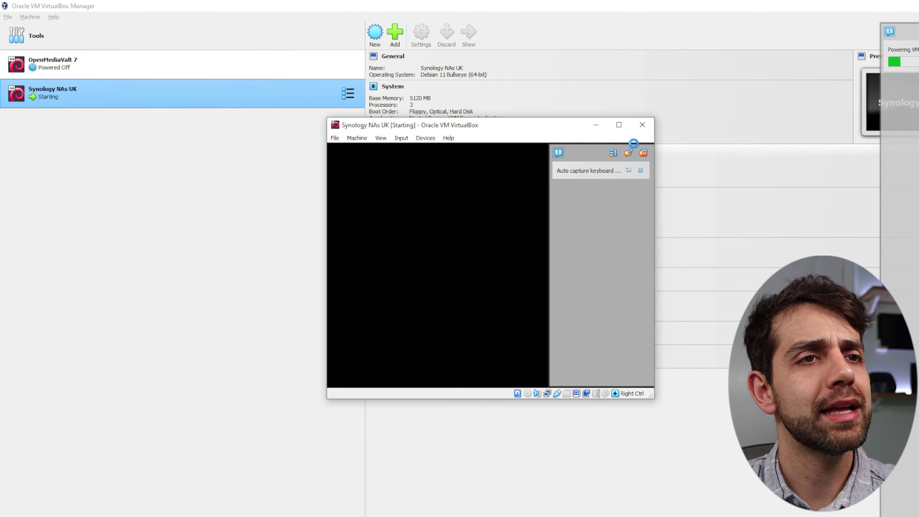
{"action": "left_click", "coordinate": [621, 126]}
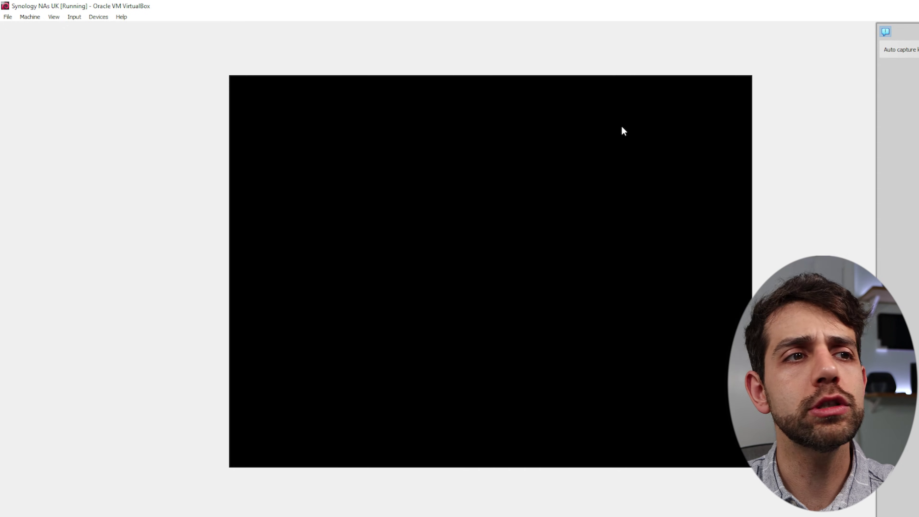
{"action": "key", "text": "Down"}
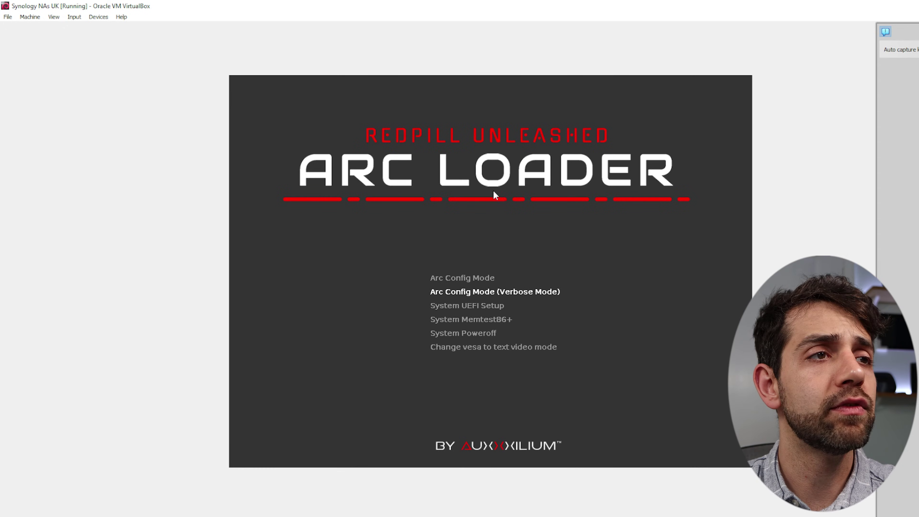
{"action": "key", "text": "Up"}
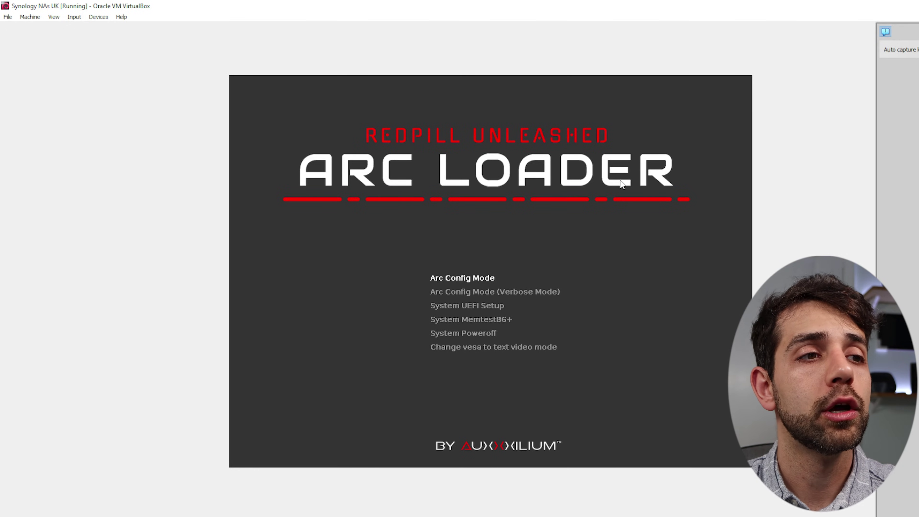
{"action": "key", "text": "Down"}
{"action": "key", "text": "Down"}
{"action": "key", "text": "Down"}
{"action": "key", "text": "Down"}
{"action": "key", "text": "Up"}
{"action": "key", "text": "Up"}
{"action": "key", "text": "Up"}
{"action": "key", "text": "Up"}
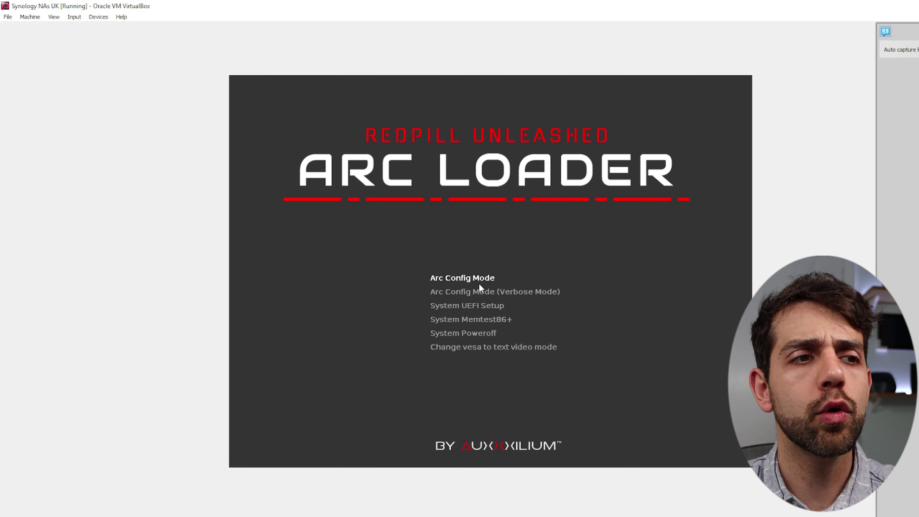
{"action": "key", "text": "Return"}
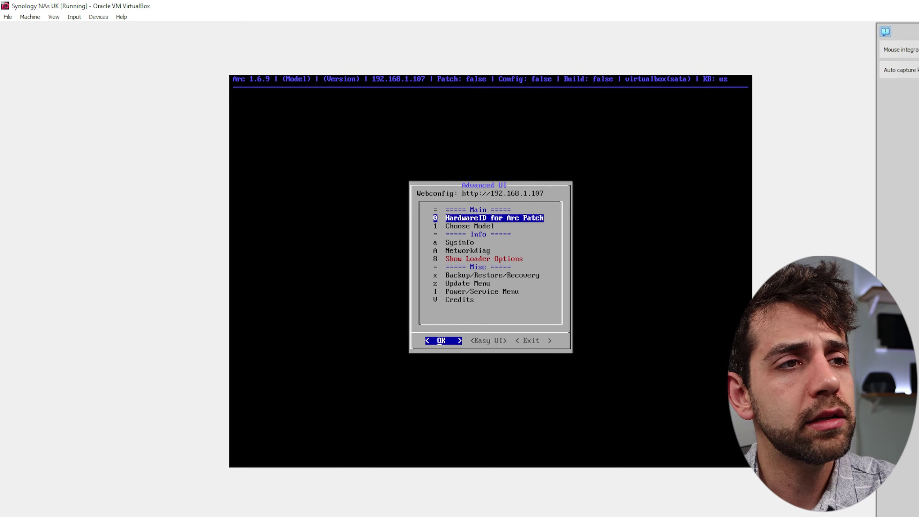
Select '1 Choose Model' in Arc's Advanced UI so it loads the supported models
{"action": "key", "text": "Down"}
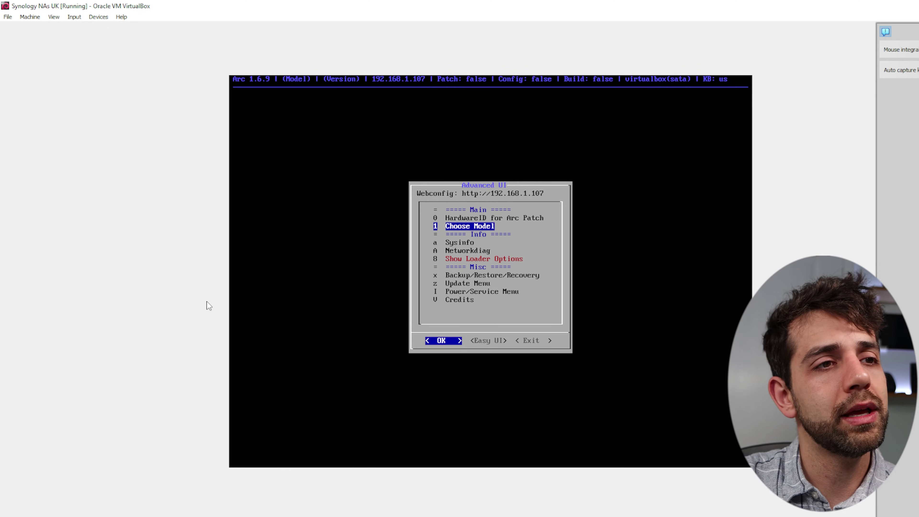
{"action": "key", "text": "Up"}
{"action": "key", "text": "Down"}
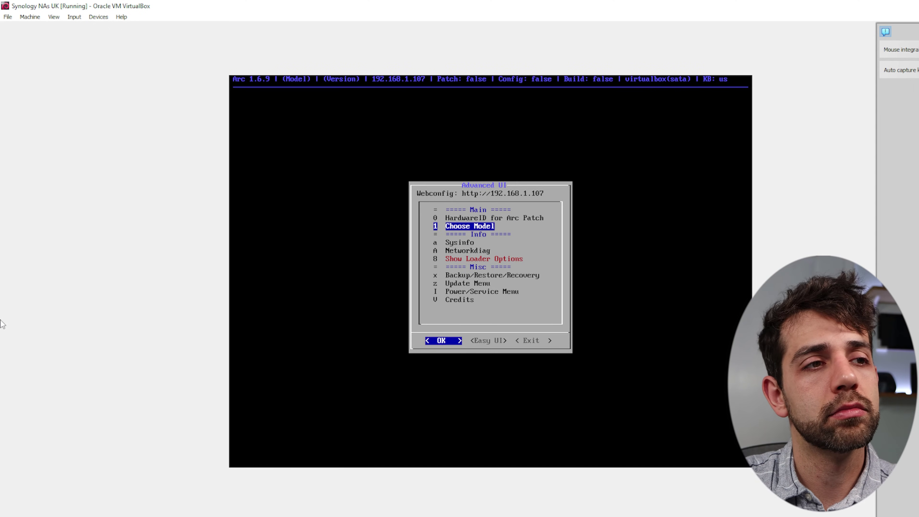
{"action": "key", "text": "Down"}
{"action": "key", "text": "Down"}
{"action": "key", "text": "Down"}
{"action": "key", "text": "Down"}
{"action": "key", "text": "Down"}
{"action": "key", "text": "Down"}
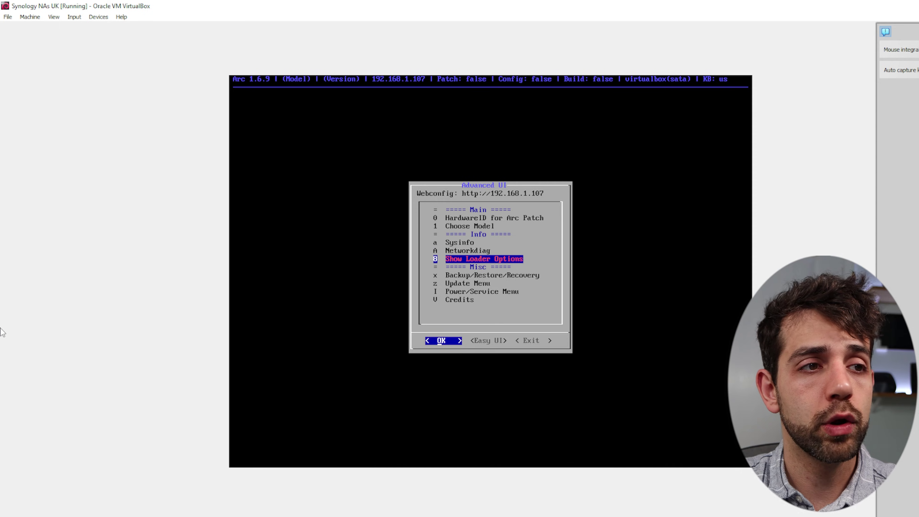
{"action": "key", "text": "Up"}
{"action": "key", "text": "Up"}
{"action": "key", "text": "Up"}
{"action": "key", "text": "Up"}
{"action": "key", "text": "Up"}
{"action": "key", "text": "Up"}
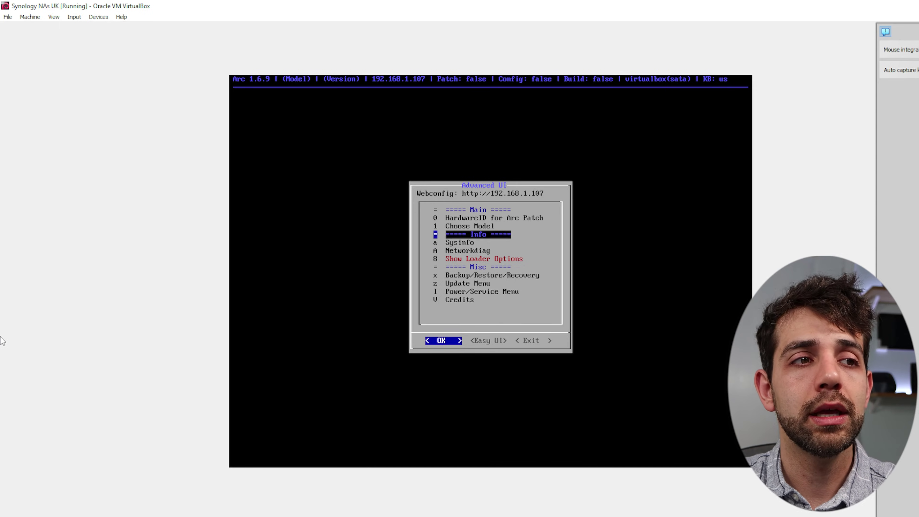
{"action": "key", "text": "Return"}
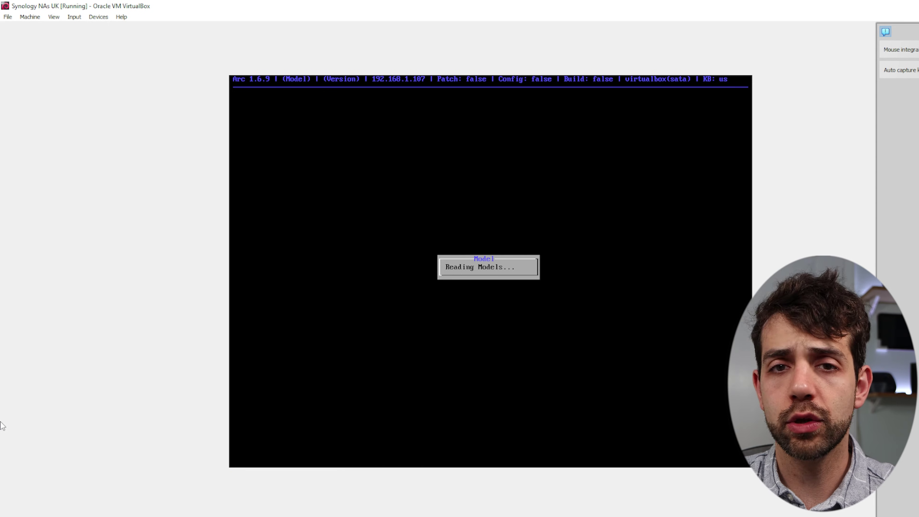
Browse the model list past FS6400, DS423+ and DS1522+, and pick DS923+
{"action": "key", "text": "Down"}
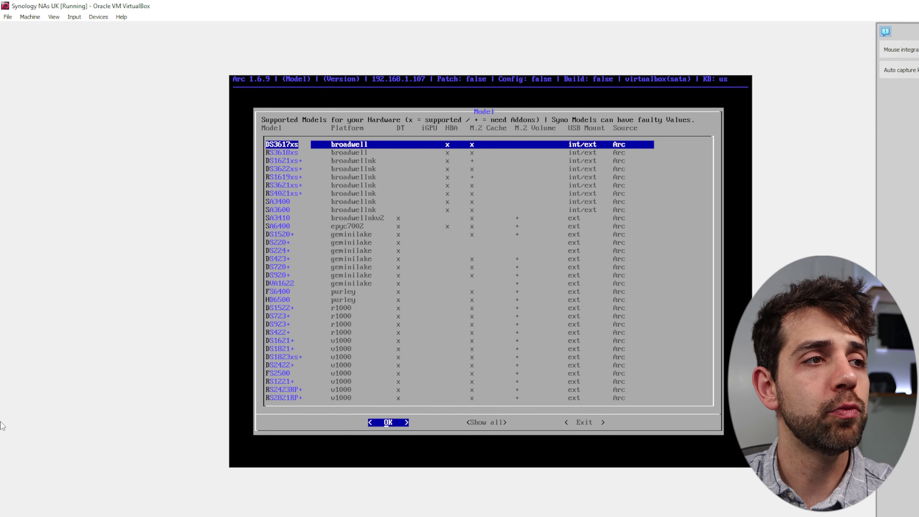
{"action": "key", "text": "Down"}
{"action": "key", "text": "Down"}
{"action": "key", "text": "Down"}
{"action": "key", "text": "Down"}
{"action": "key", "text": "Down"}
{"action": "key", "text": "Down"}
{"action": "key", "text": "Down"}
{"action": "key", "text": "Down"}
{"action": "key", "text": "Down"}
{"action": "key", "text": "Down"}
{"action": "key", "text": "Down"}
{"action": "key", "text": "Down"}
{"action": "key", "text": "Down"}
{"action": "key", "text": "Down"}
{"action": "key", "text": "Down"}
{"action": "key", "text": "Down"}
{"action": "key", "text": "Down"}
{"action": "key", "text": "Down"}
{"action": "key", "text": "Down"}
{"action": "key", "text": "Down"}
{"action": "key", "text": "Down"}
{"action": "key", "text": "Down"}
{"action": "key", "text": "Down"}
{"action": "key", "text": "Down"}
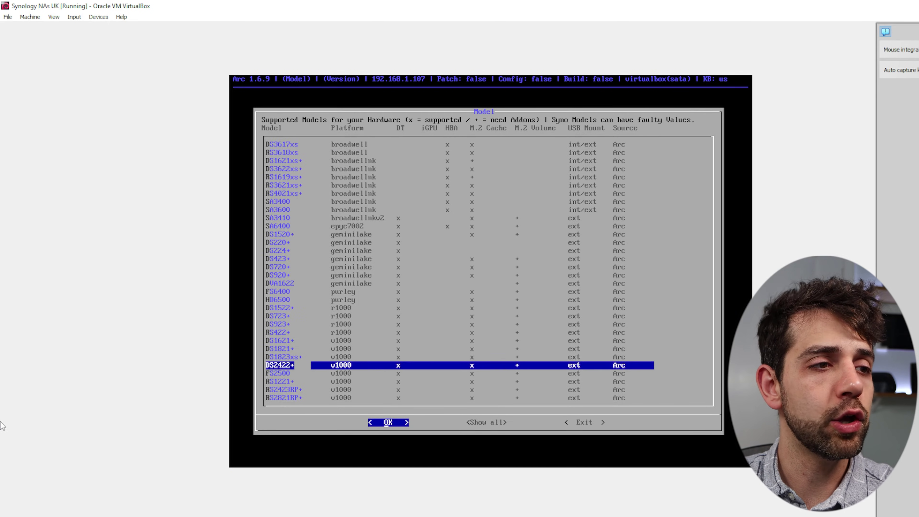
{"action": "key", "text": "Up"}
{"action": "key", "text": "Up"}
{"action": "key", "text": "Up"}
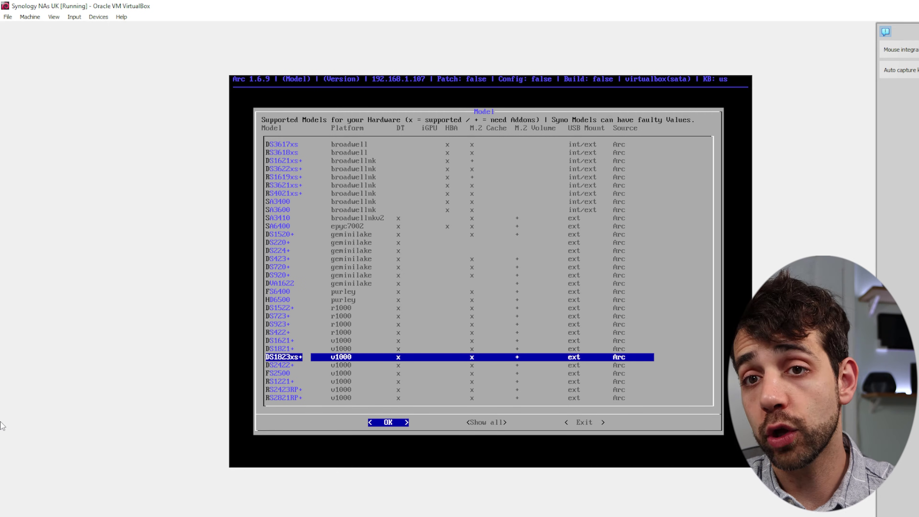
{"action": "key", "text": "Up"}
{"action": "key", "text": "Up"}
{"action": "key", "text": "Up"}
{"action": "key", "text": "Up"}
{"action": "key", "text": "Up"}
{"action": "key", "text": "Up"}
{"action": "key", "text": "Up"}
{"action": "key", "text": "Up"}
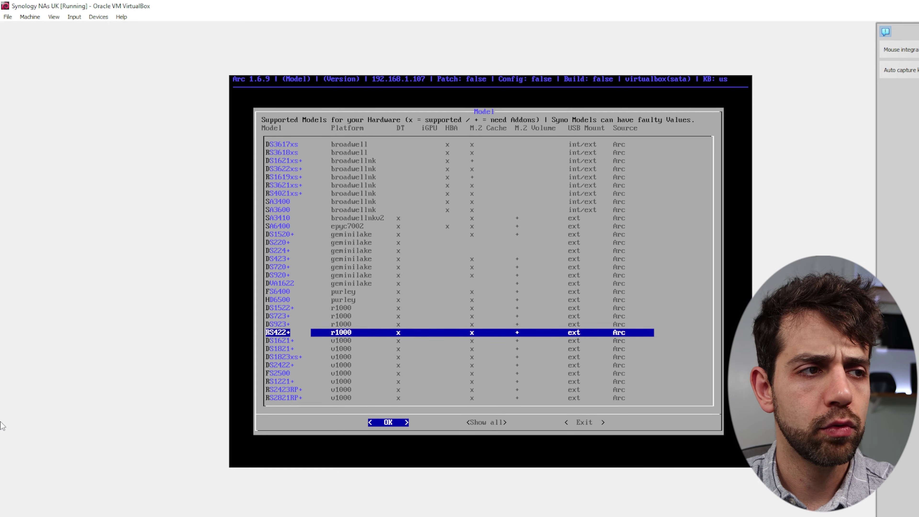
{"action": "key", "text": "Up"}
{"action": "key", "text": "Up"}
{"action": "key", "text": "Up"}
{"action": "key", "text": "Up"}
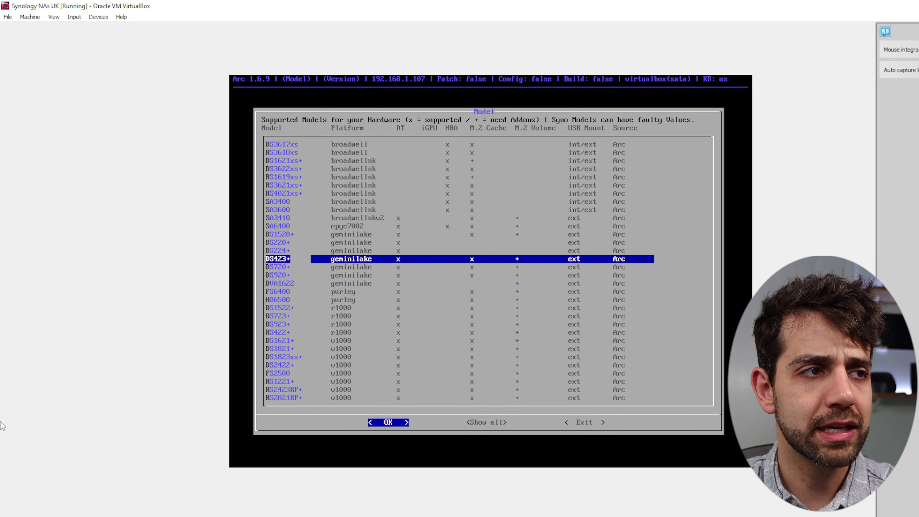
{"action": "key", "text": "Down"}
{"action": "key", "text": "Down"}
{"action": "key", "text": "Down"}
{"action": "key", "text": "Down"}
{"action": "key", "text": "Down"}
{"action": "key", "text": "Down"}
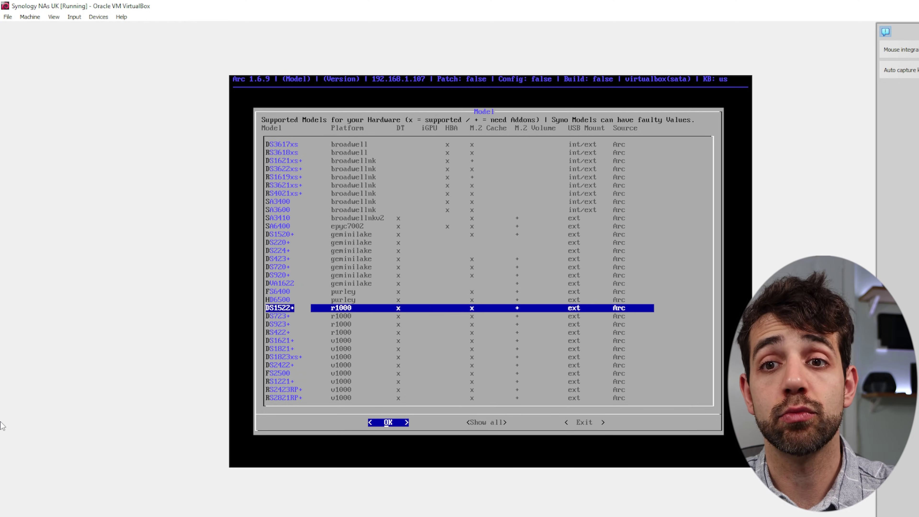
{"action": "key", "text": "Down"}
{"action": "key", "text": "Down"}
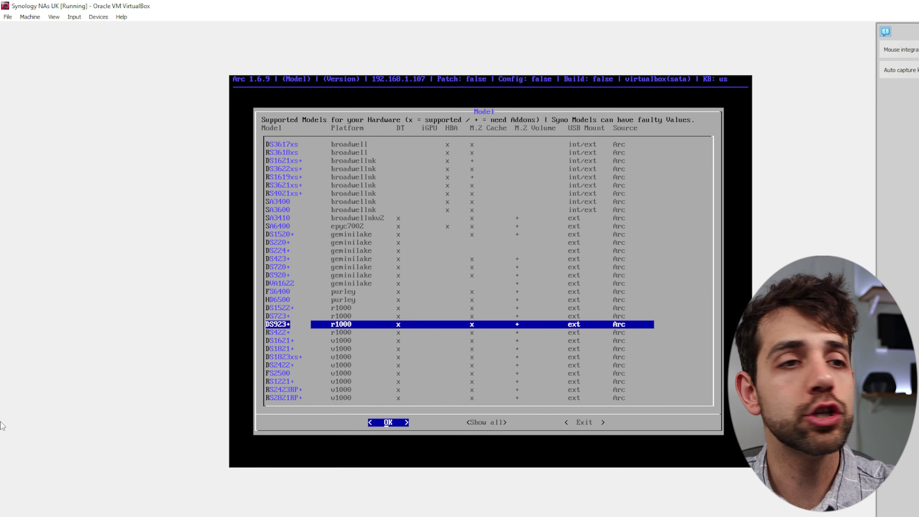
{"action": "key", "text": "Down"}
{"action": "key", "text": "Down"}
{"action": "key", "text": "Down"}
{"action": "key", "text": "Down"}
{"action": "key", "text": "Down"}
{"action": "key", "text": "Up"}
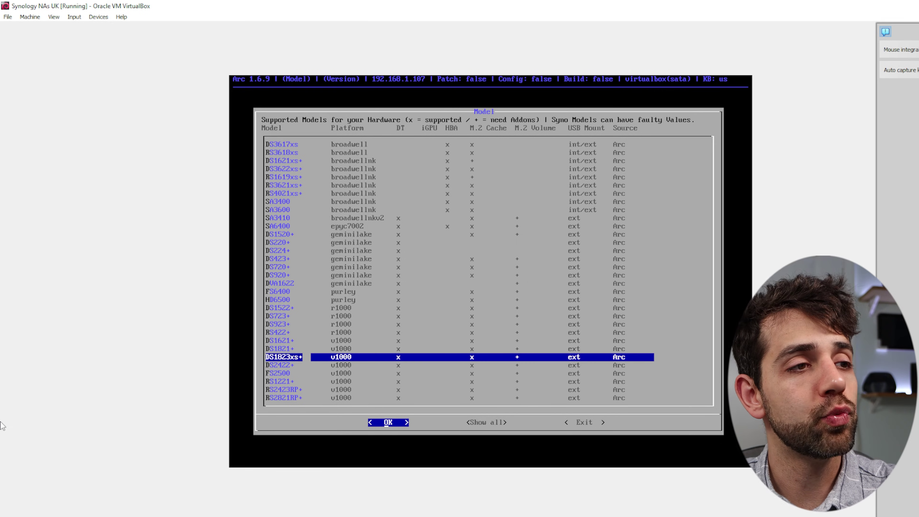
{"action": "key", "text": "Up"}
{"action": "key", "text": "Up"}
{"action": "key", "text": "Up"}
{"action": "key", "text": "Up"}
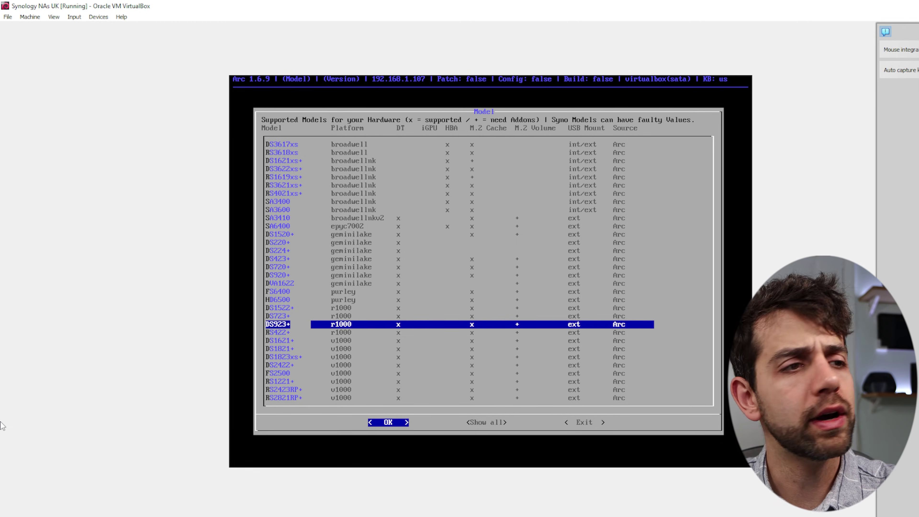
{"action": "key", "text": "Return"}
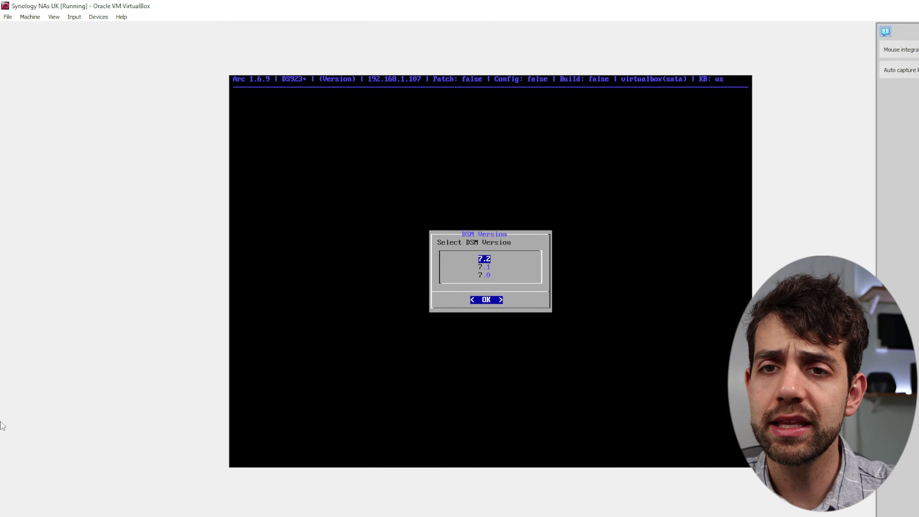
Confirm DSM 7.2 in the Arc loader and switch to Chrome's DiskStation Manager 7.2 page
{"action": "key", "text": "Return"}
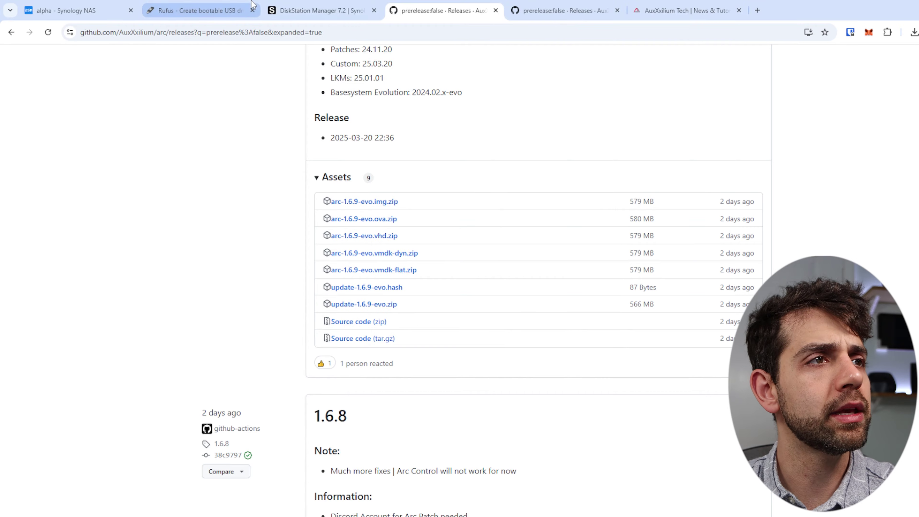
{"action": "left_click", "coordinate": [318, 10]}
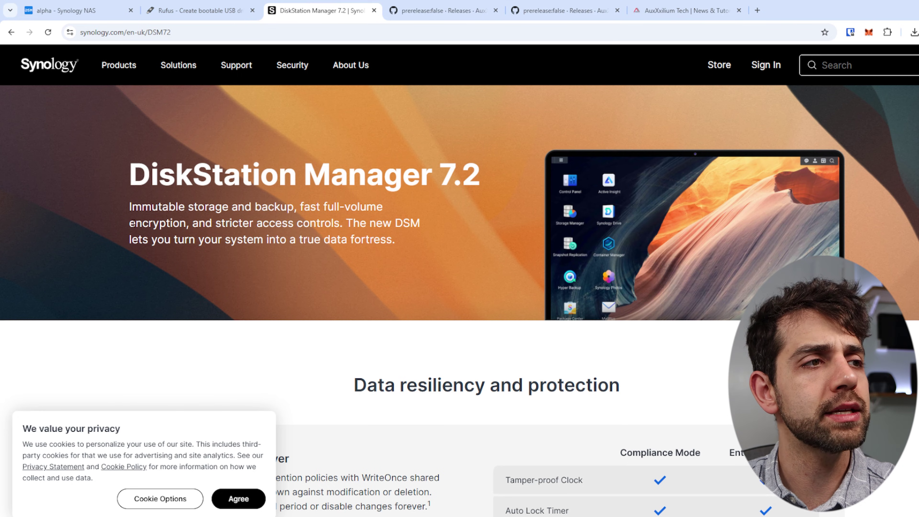
Highlight the DSM 7.2 intro and heading, then scroll down to Transparent management notification features
{"action": "left_click_drag", "start_coordinate": [177, 207], "coordinate": [421, 225]}
{"action": "left_click_drag", "start_coordinate": [440, 174], "coordinate": [487, 172]}
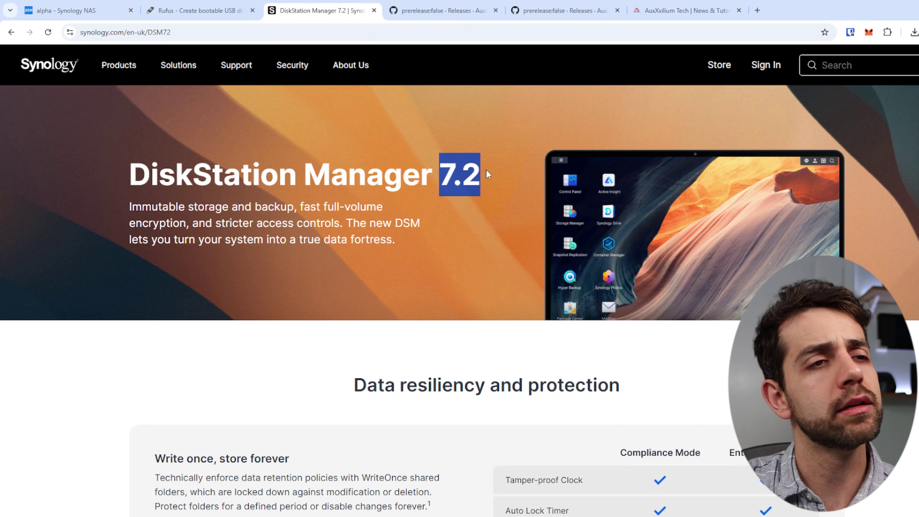
{"action": "scroll", "coordinate": [508, 256], "scroll_direction": "down", "scroll_amount": 4}
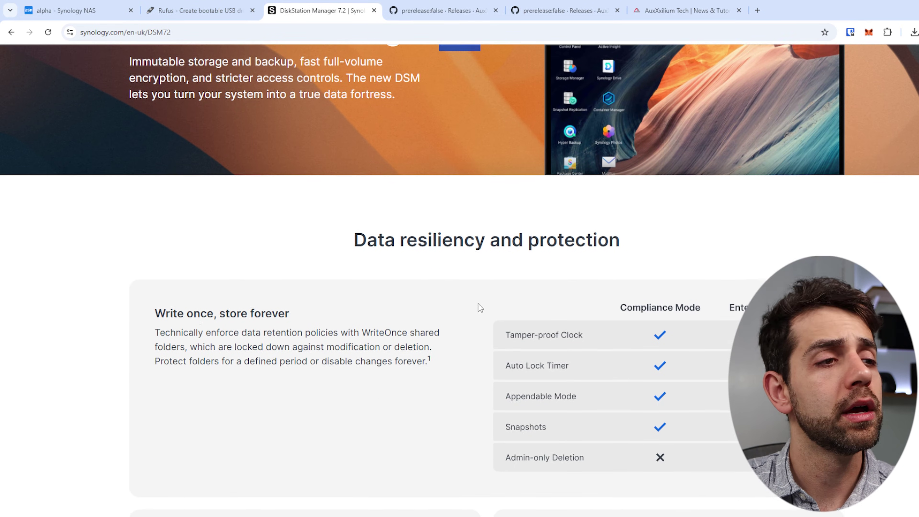
{"action": "scroll", "coordinate": [236, 400], "scroll_direction": "down", "scroll_amount": 8}
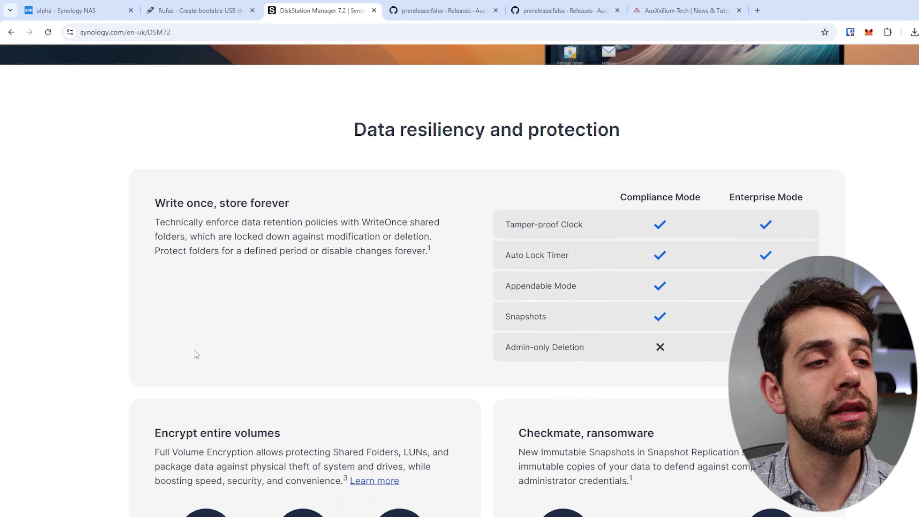
{"action": "scroll", "coordinate": [572, 236], "scroll_direction": "down", "scroll_amount": 15}
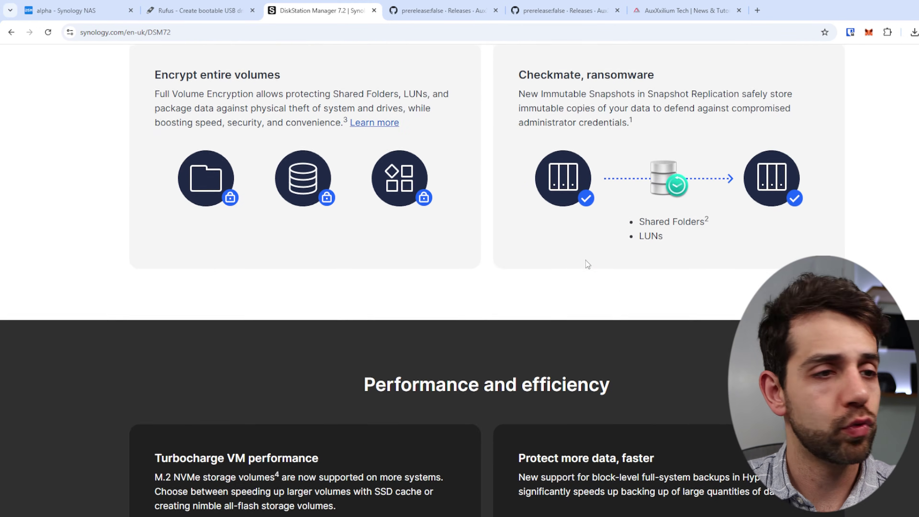
{"action": "scroll", "coordinate": [580, 272], "scroll_direction": "down", "scroll_amount": 20}
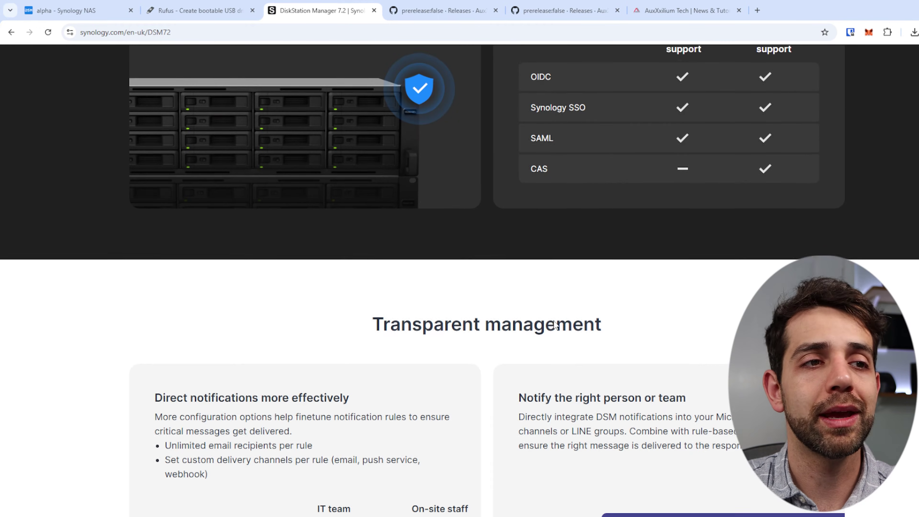
{"action": "scroll", "coordinate": [556, 330], "scroll_direction": "down", "scroll_amount": 8}
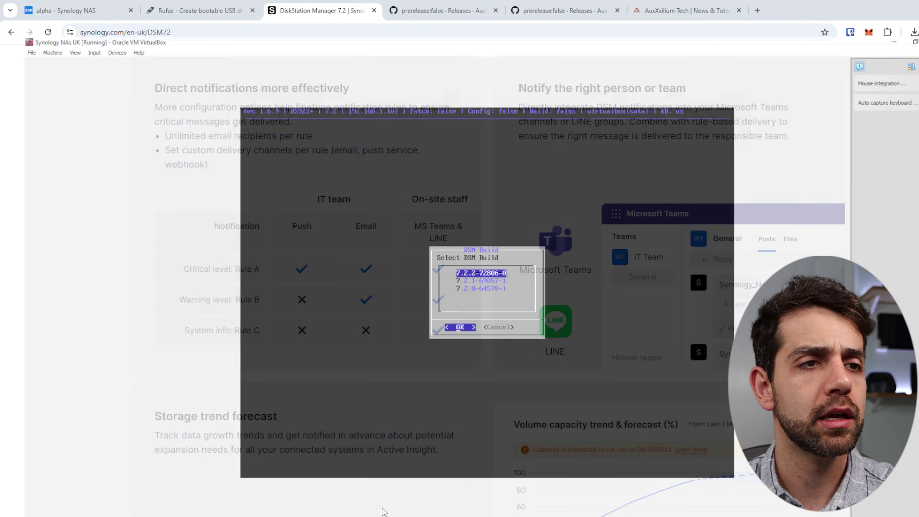
Choose build 7.2.2-72806-0 and accept Automated Mode to configure, build and boot automatically
{"action": "key", "text": "Return"}
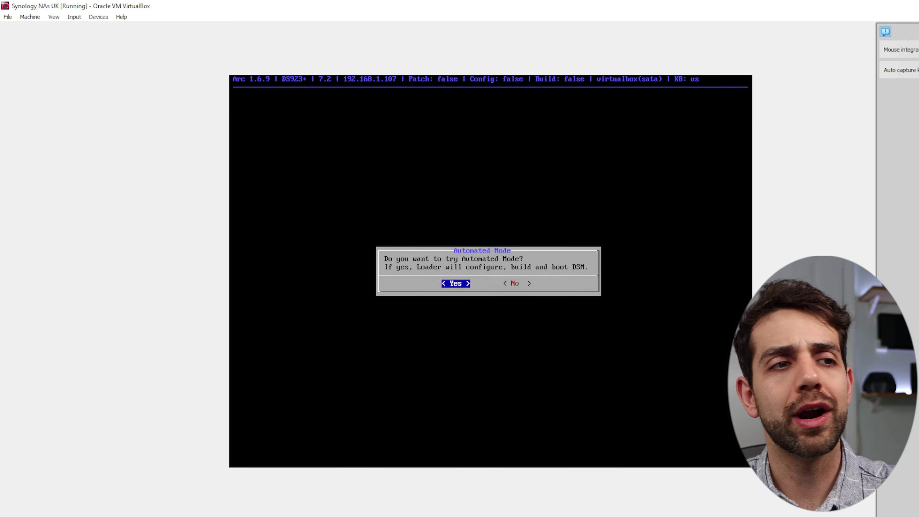
{"action": "key", "text": "Return"}
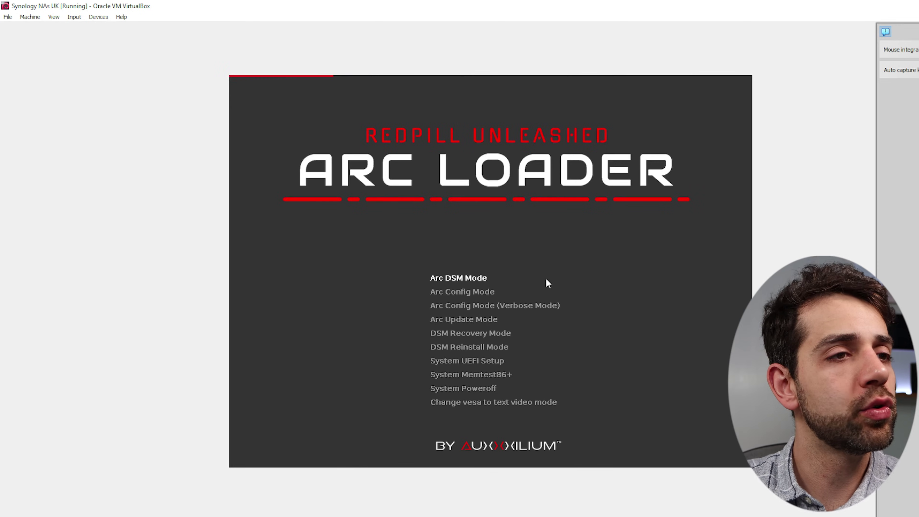
Select Arc DSM Mode in the ARC LOADER menu and boot DSM
{"action": "key", "text": "Down"}
{"action": "key", "text": "Up"}
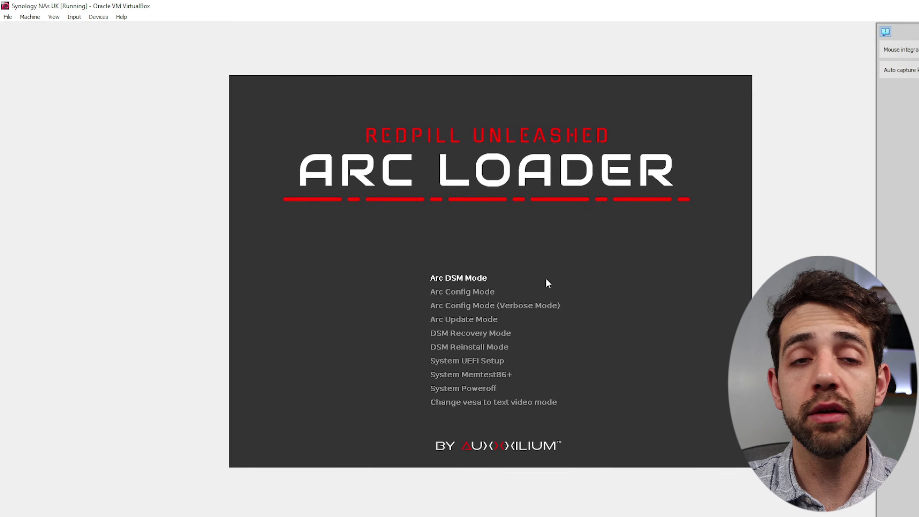
{"action": "key", "text": "Return"}
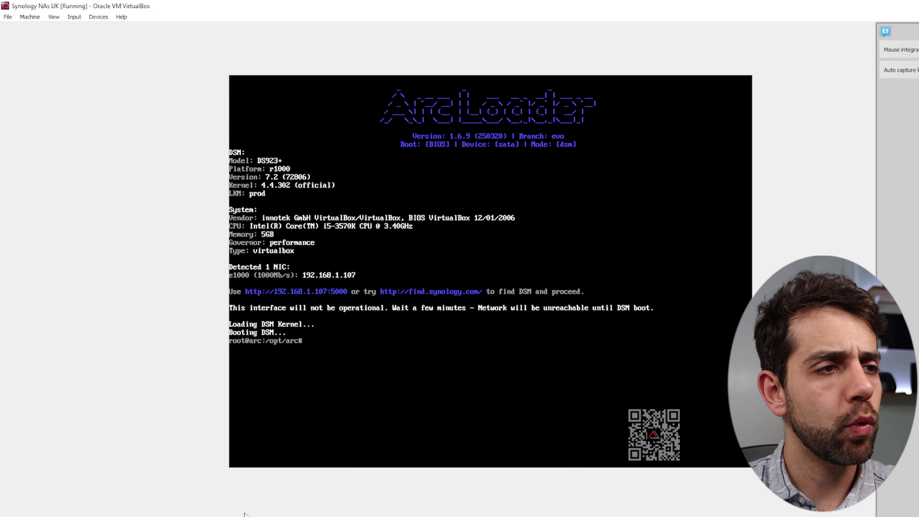
Bring Chrome back and open the 192.168.1.107:5000 Web Assistant tab
{"action": "mouse_move", "coordinate": [236, 512]}
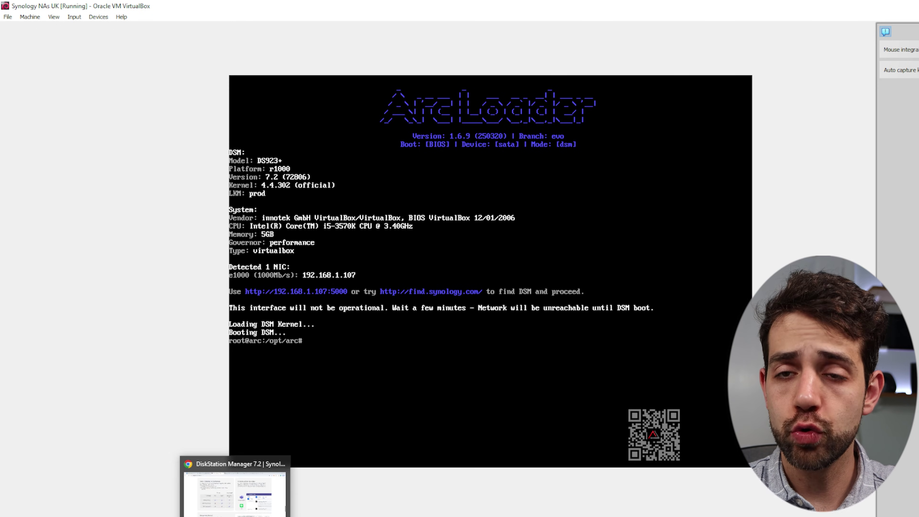
{"action": "left_click", "coordinate": [236, 500]}
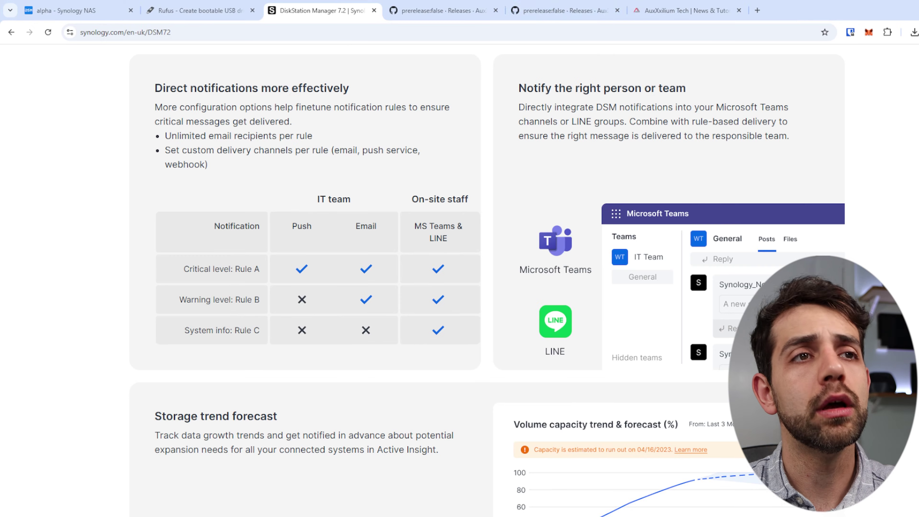
{"action": "left_click", "coordinate": [760, 10]}
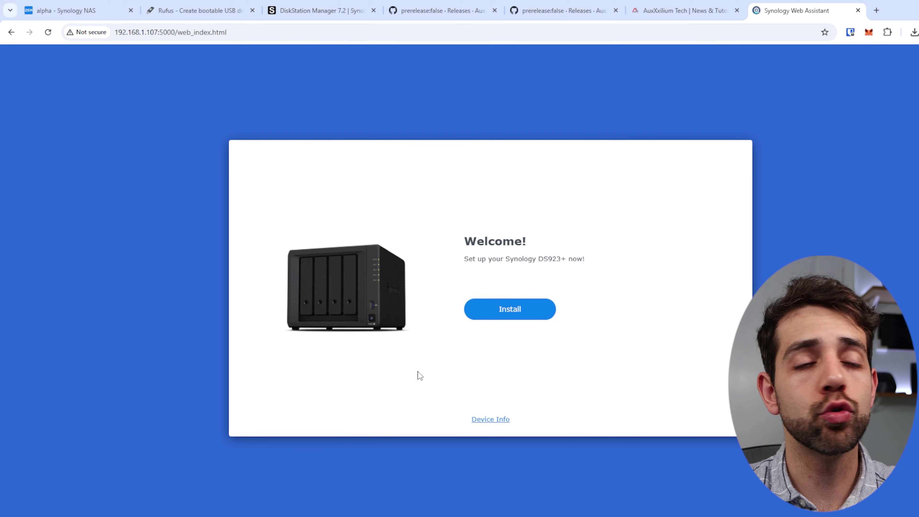
Install DSM 7.2.2-72806, acknowledging the drive wipe and confirming with model name DS923+
{"action": "left_click", "coordinate": [518, 316]}
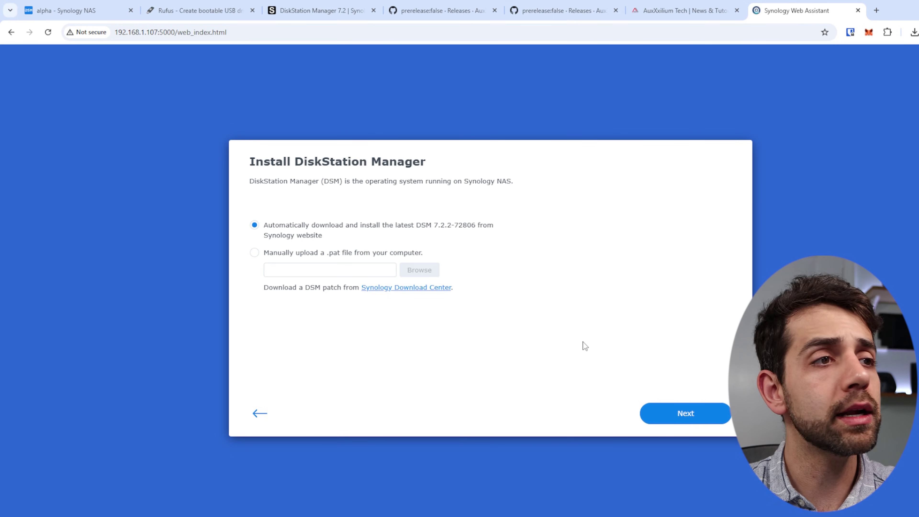
{"action": "left_click", "coordinate": [679, 415]}
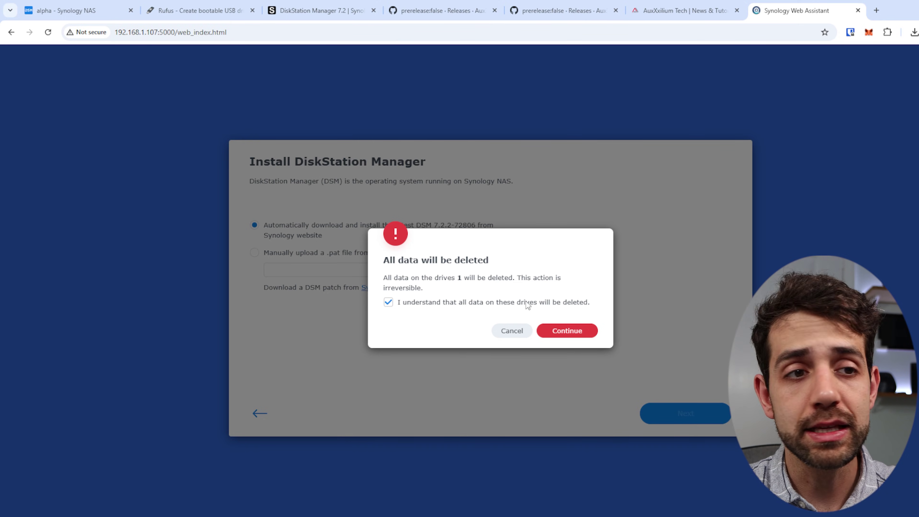
{"action": "left_click", "coordinate": [583, 335]}
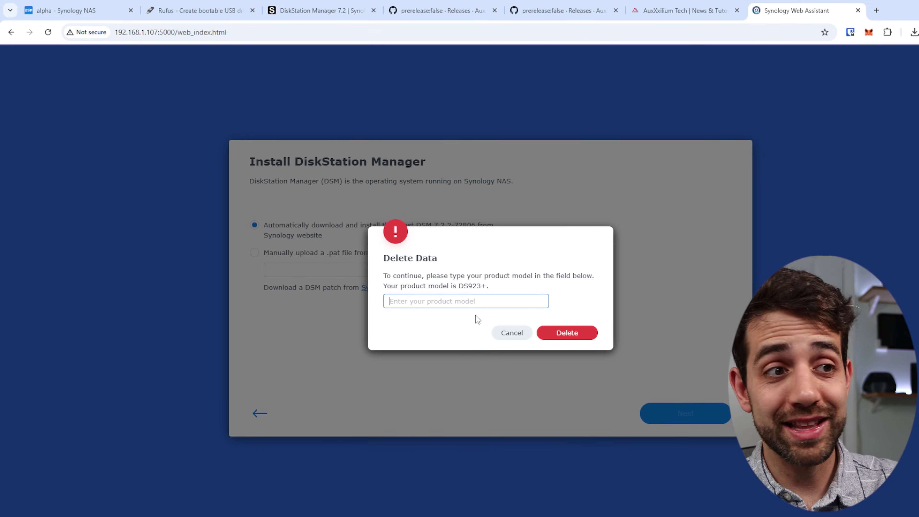
{"action": "type", "text": "DS"}
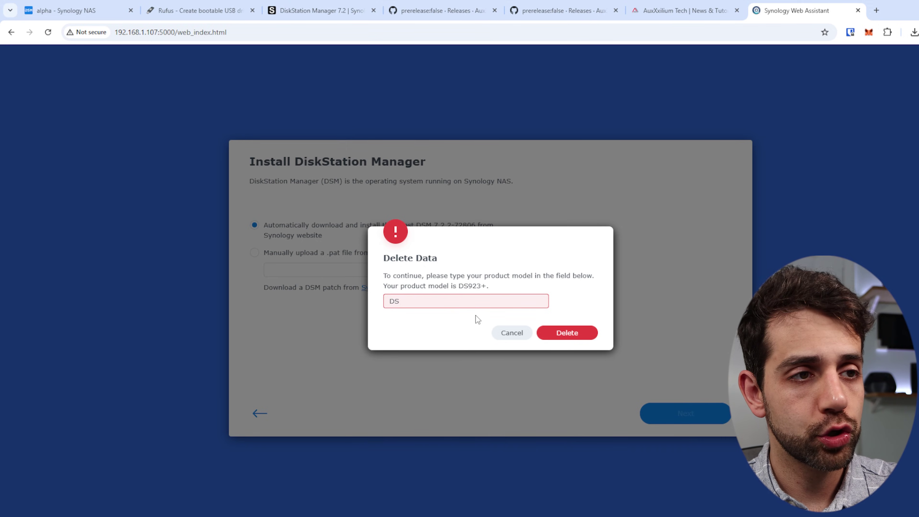
{"action": "type", "text": "923+"}
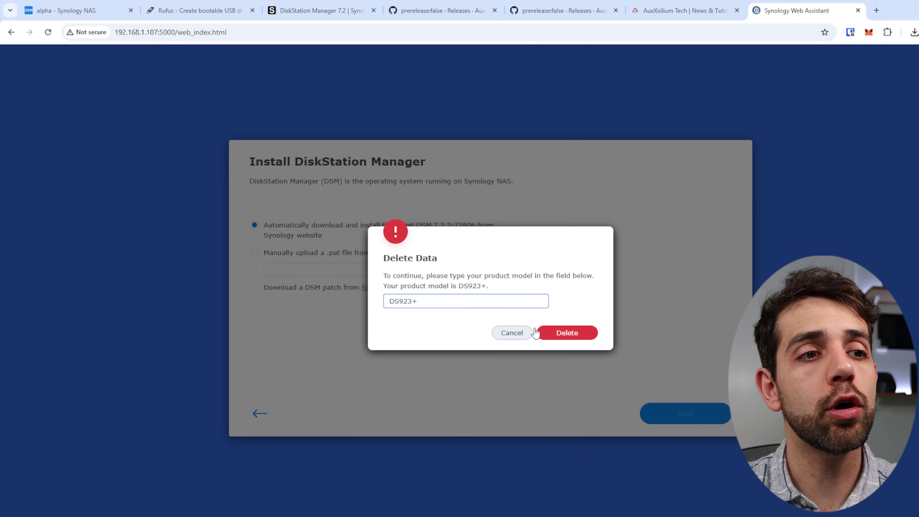
{"action": "left_click", "coordinate": [572, 338]}
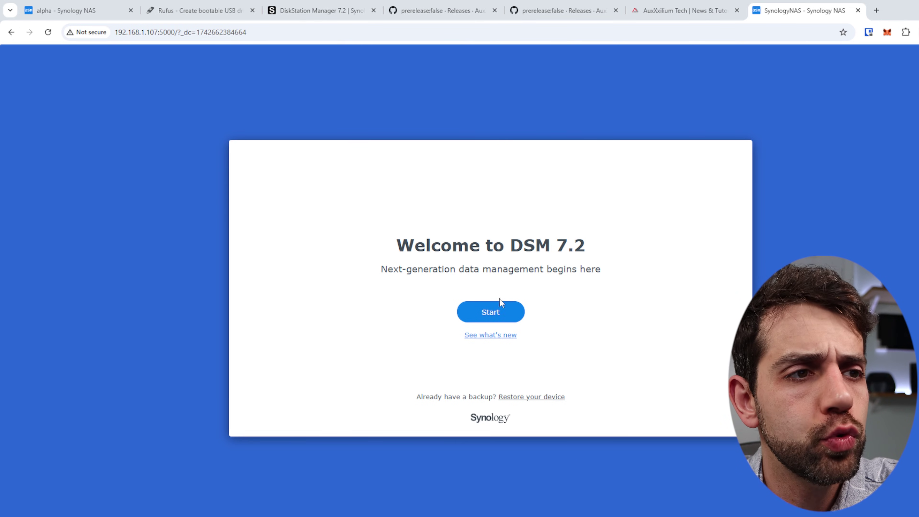
Name the NAS gama, enter an administrator username and password, and allow Web Assistant listing
{"action": "left_click", "coordinate": [504, 314]}
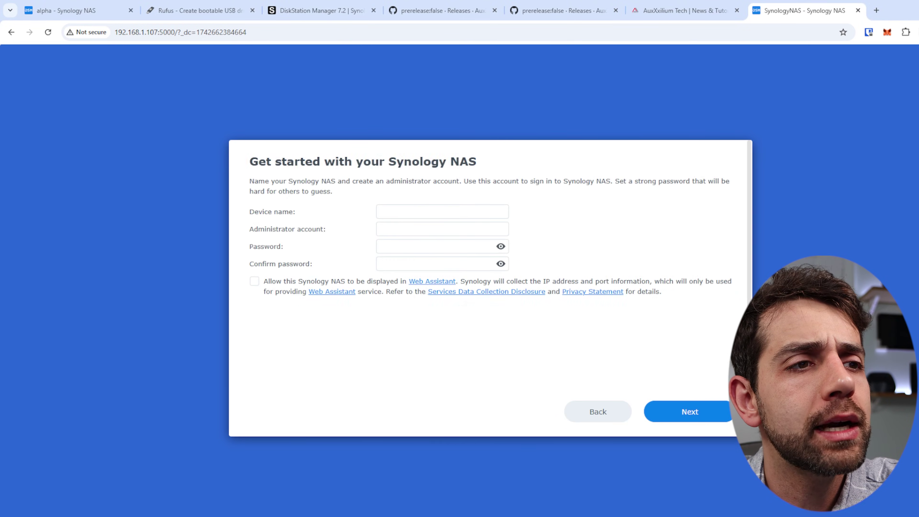
{"action": "left_click", "coordinate": [387, 211]}
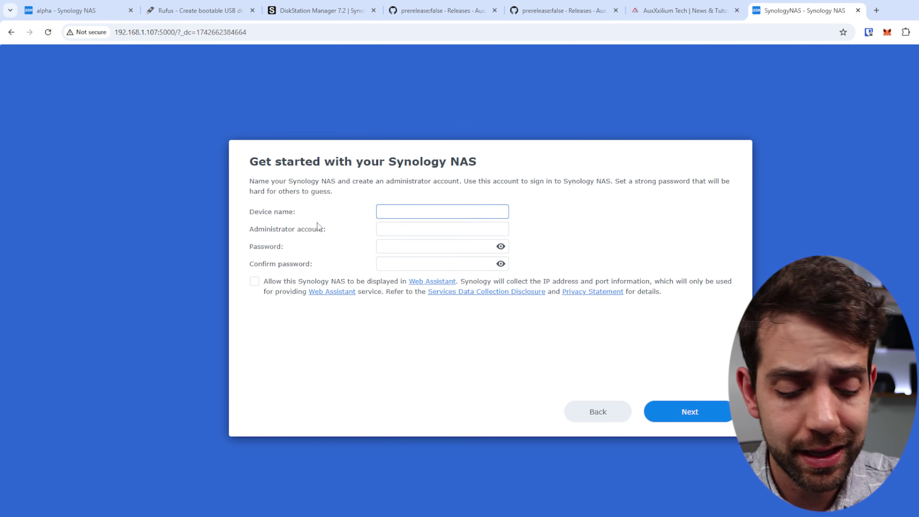
{"action": "type", "text": "gama"}
{"action": "key", "text": "Tab"}
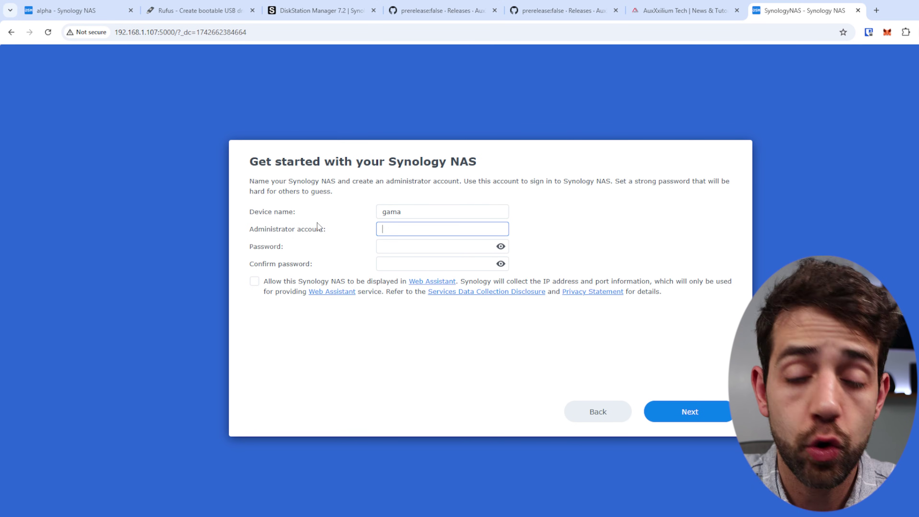
{"action": "type", "text": "sauberlab"}
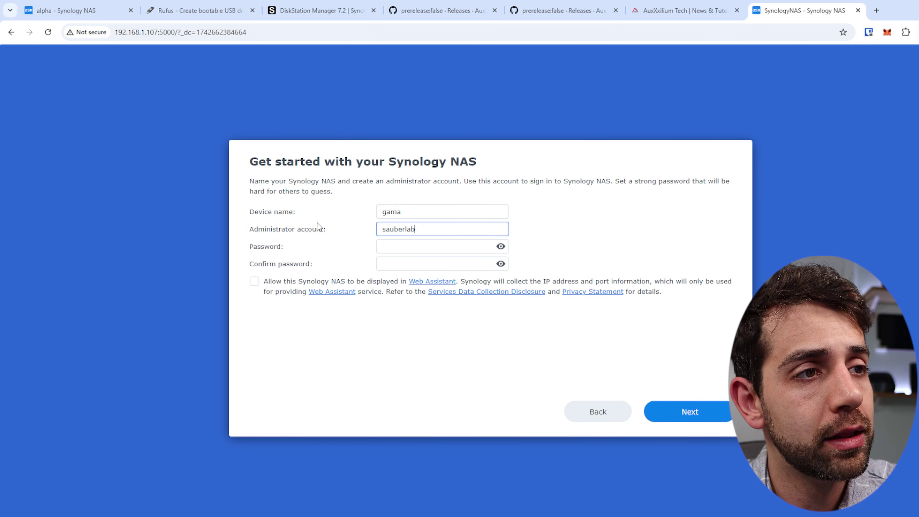
{"action": "key", "text": "Tab"}
{"action": "type", "text": "••••••••"}
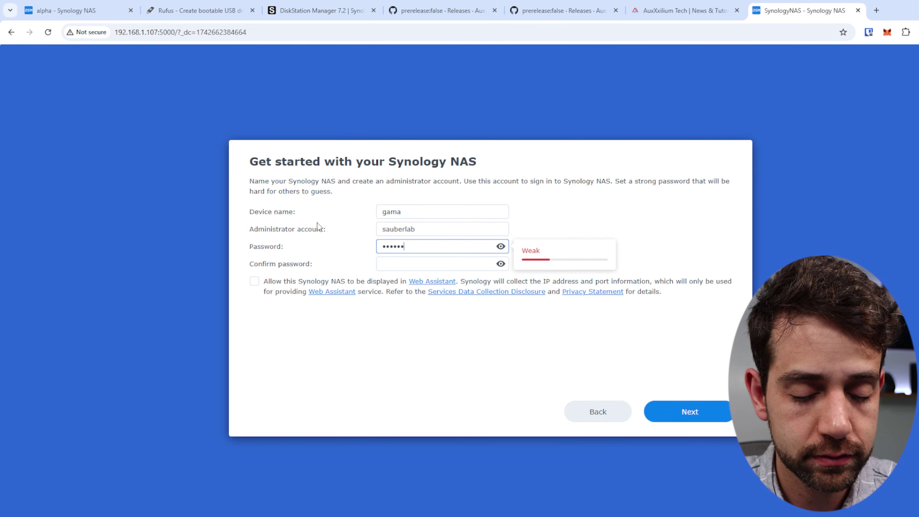
{"action": "key", "text": "Tab"}
{"action": "type", "text": "••••••••"}
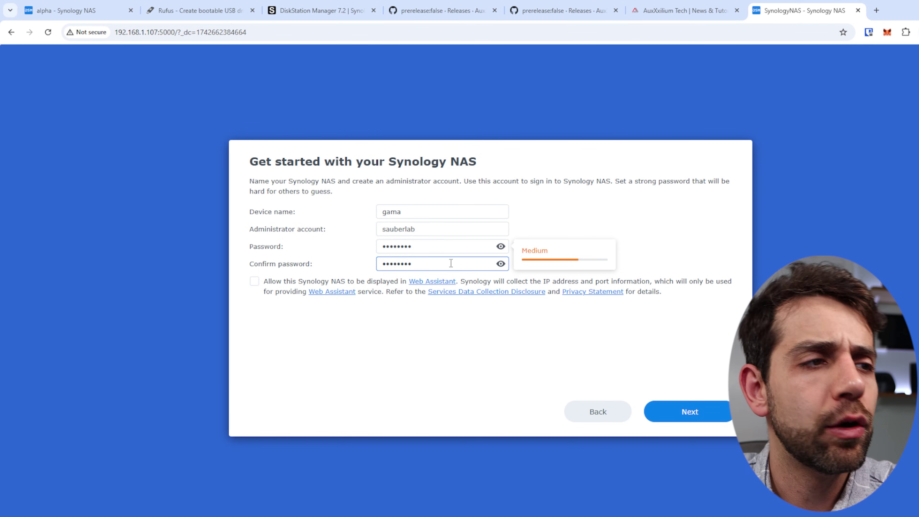
{"action": "left_click", "coordinate": [254, 281]}
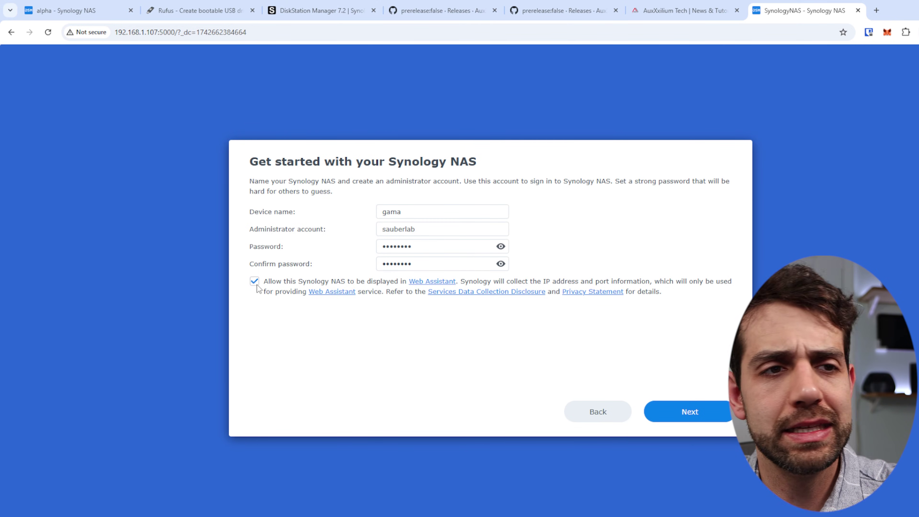
{"action": "left_click", "coordinate": [715, 412]}
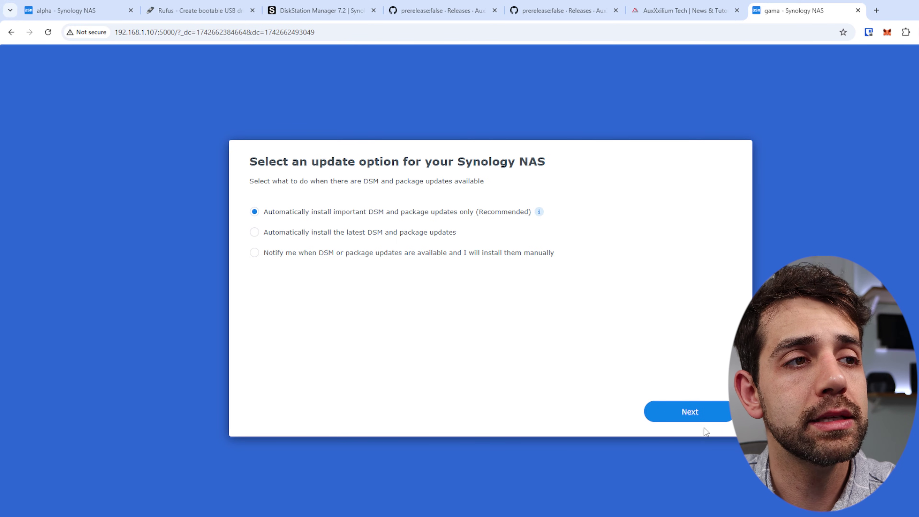
Keep important-updates-only auto-install, skip the Synology Account, and submit the device analytics opt-in
{"action": "left_click", "coordinate": [705, 411]}
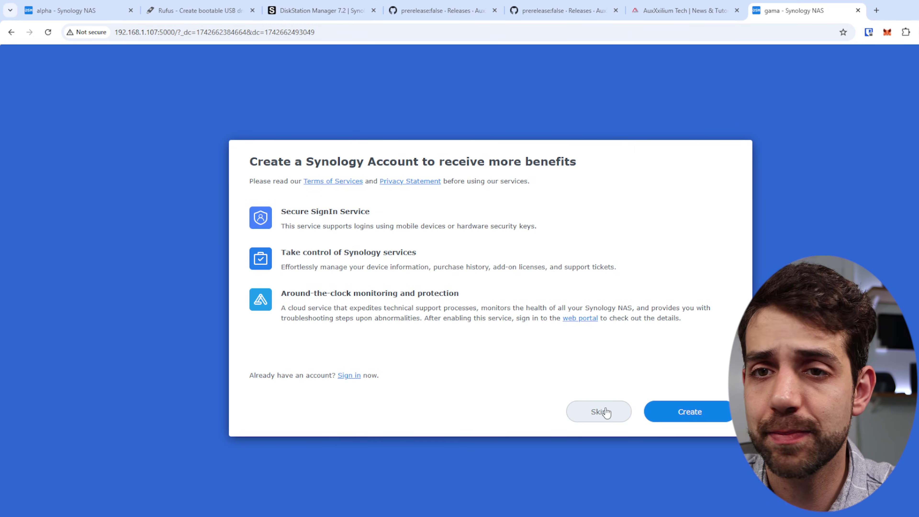
{"action": "left_click", "coordinate": [598, 413]}
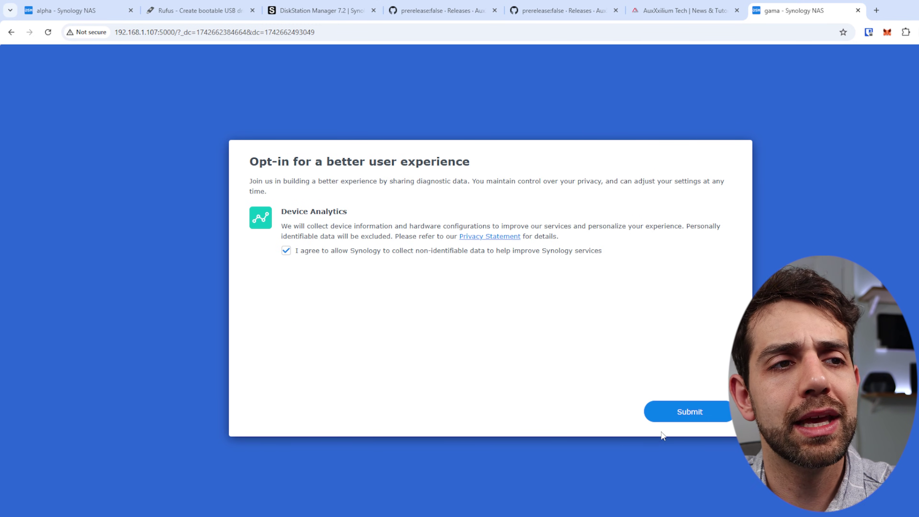
{"action": "left_click", "coordinate": [677, 417]}
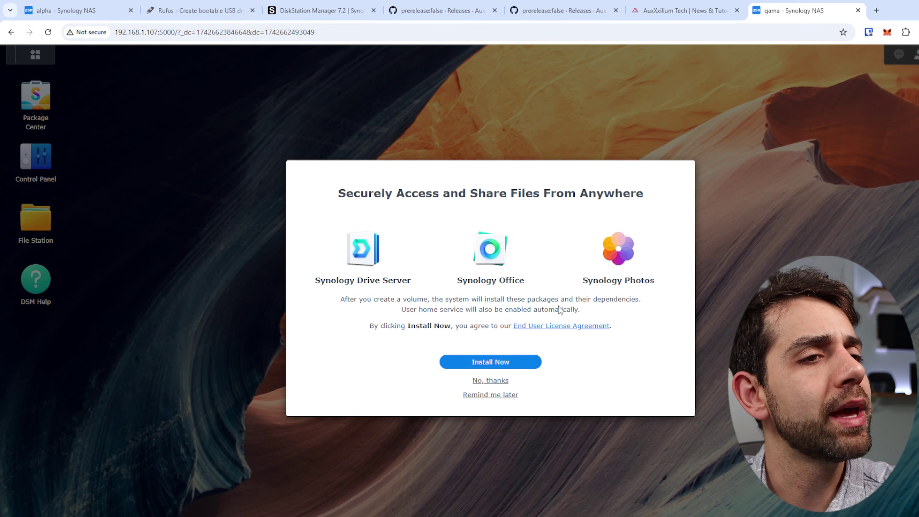
Decline the suggested packages, postpone 2FA, and refuse Adaptive MFA protection
{"action": "left_click", "coordinate": [498, 362]}
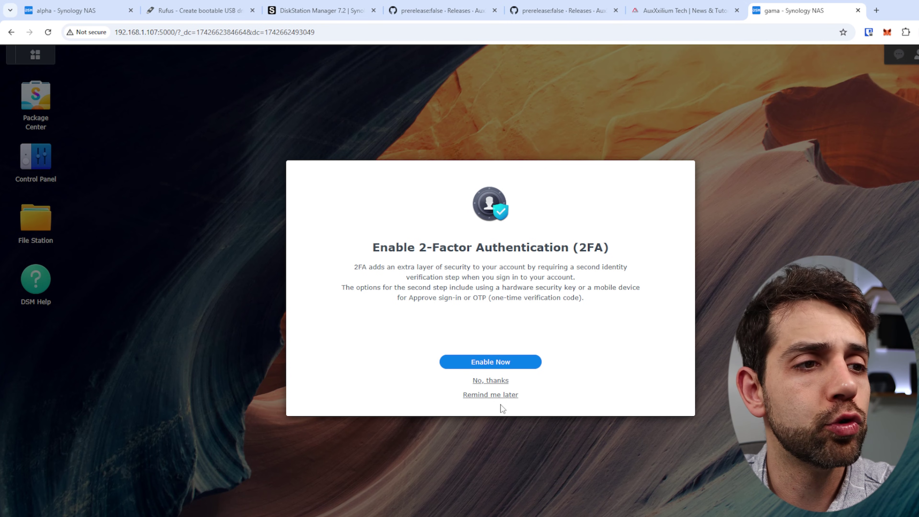
{"action": "left_click", "coordinate": [504, 396]}
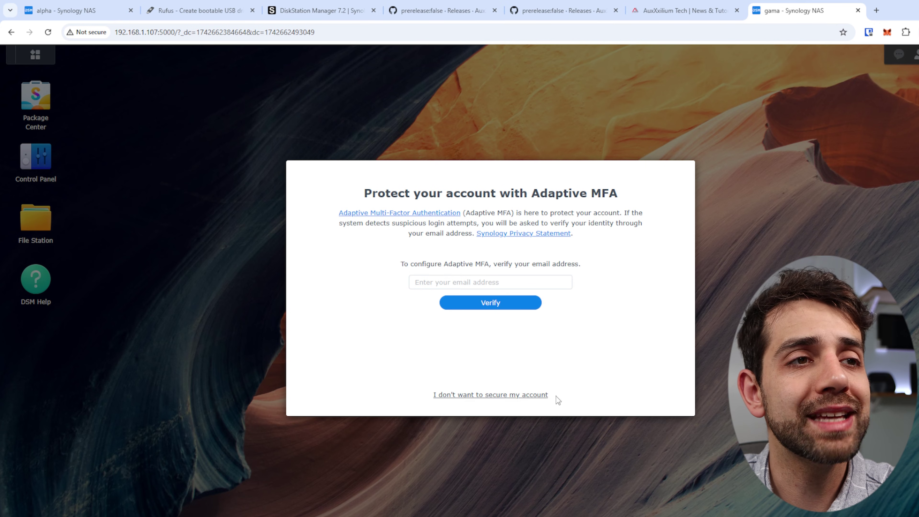
{"action": "left_click", "coordinate": [503, 395]}
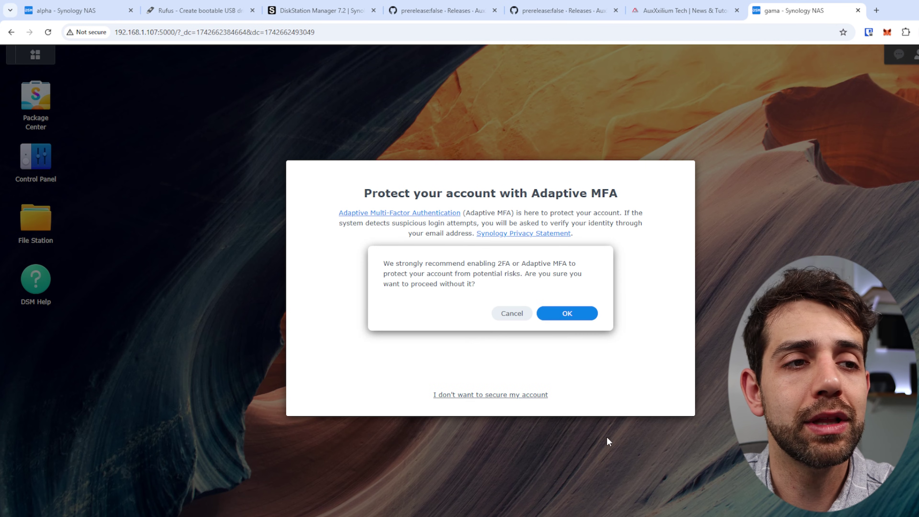
{"action": "left_click", "coordinate": [557, 313]}
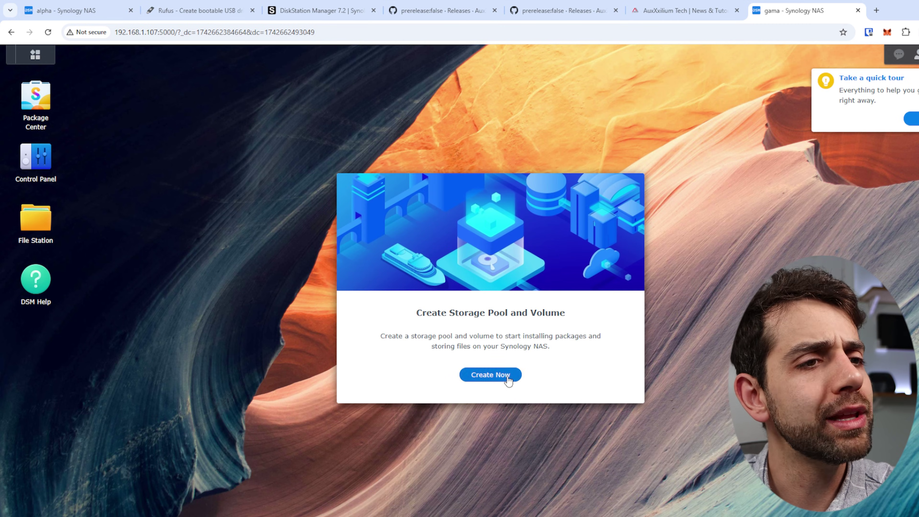
Start the storage wizard with SHR as the RAID type and Drive 1 selected
{"action": "left_click", "coordinate": [501, 379]}
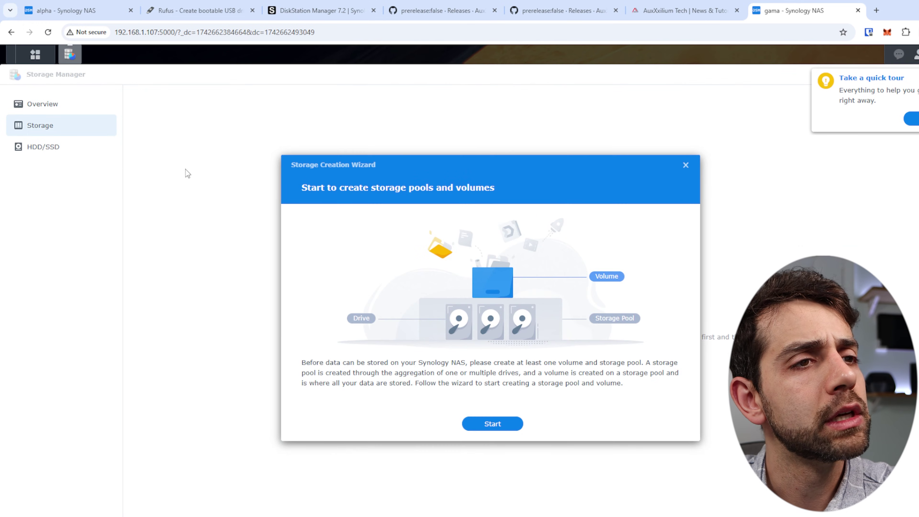
{"action": "left_click", "coordinate": [512, 424]}
{"action": "left_click", "coordinate": [488, 253]}
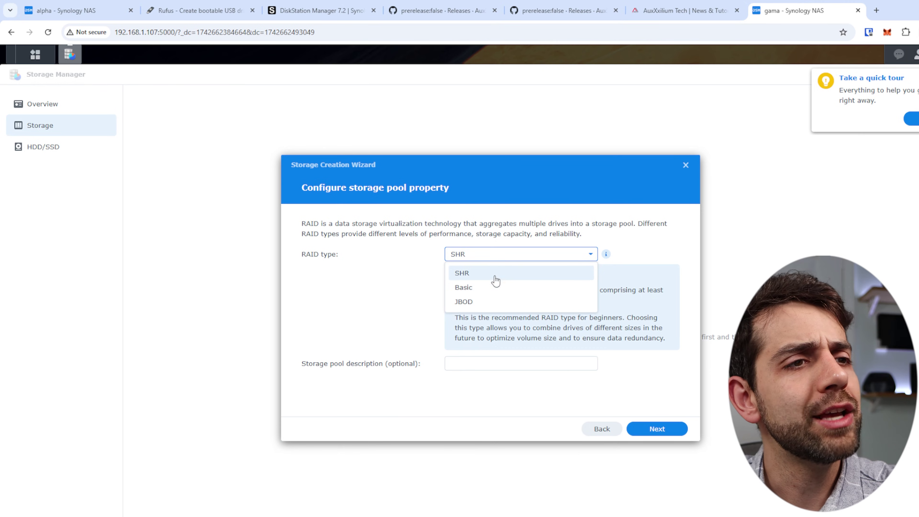
{"action": "left_click", "coordinate": [504, 273]}
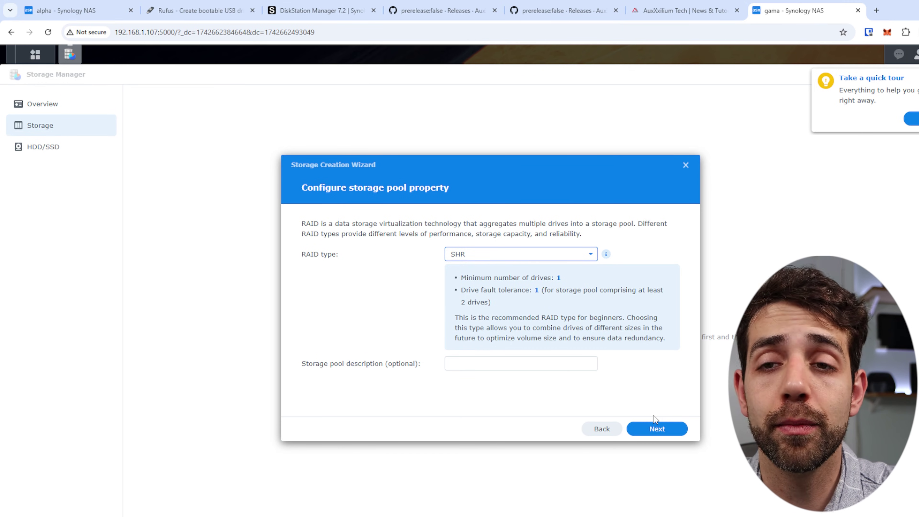
{"action": "left_click", "coordinate": [656, 430]}
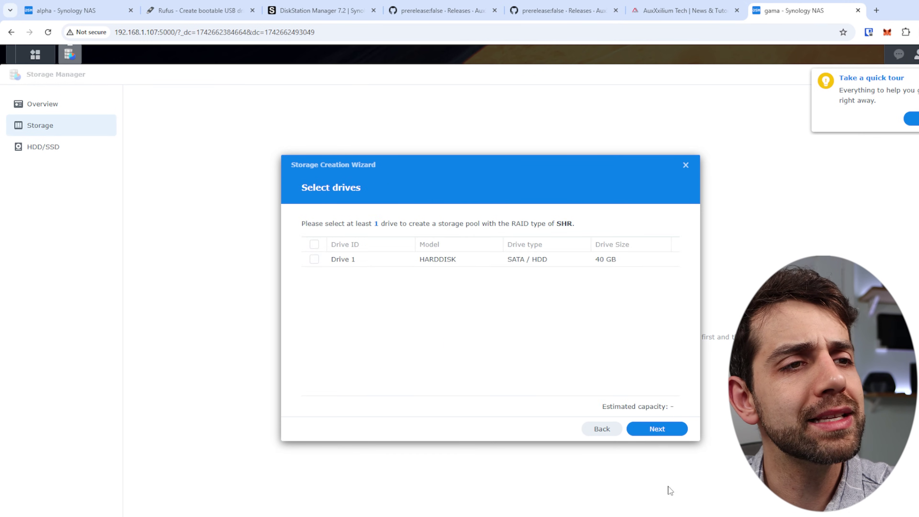
{"action": "left_click", "coordinate": [314, 259]}
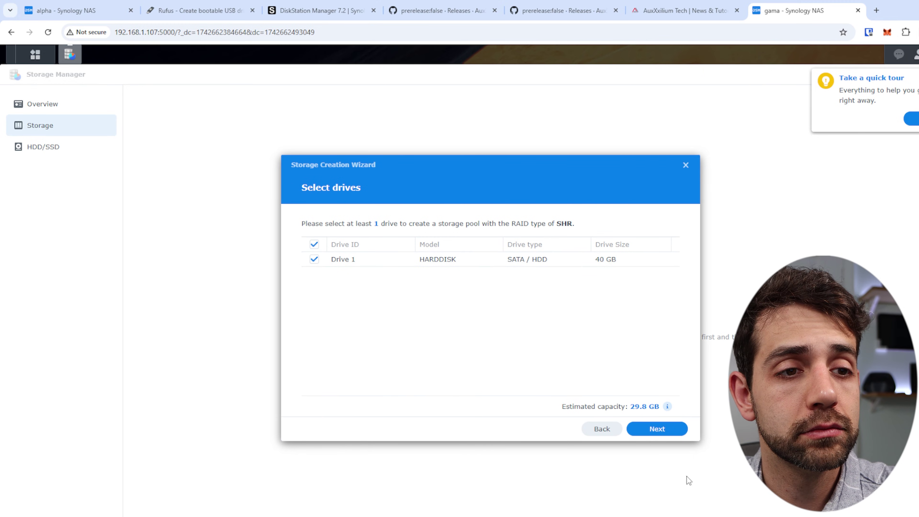
{"action": "left_click", "coordinate": [656, 429]}
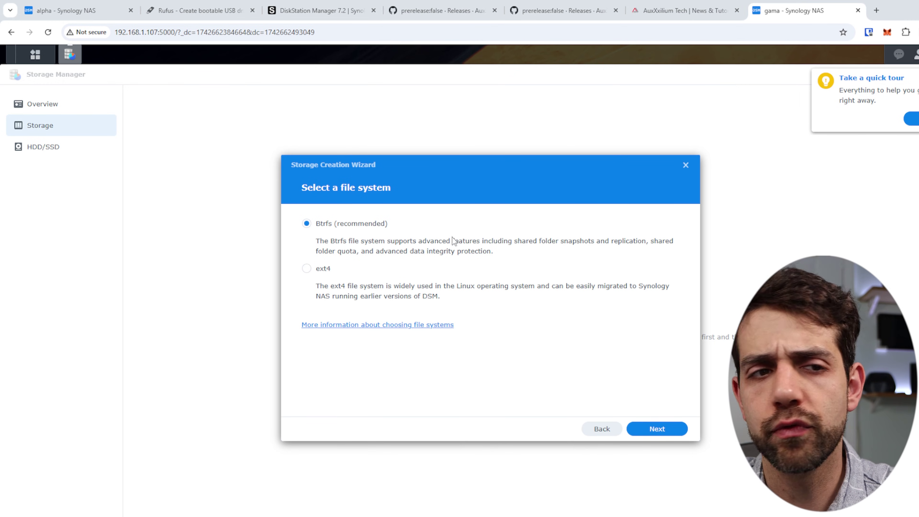
Create an unencrypted Btrfs volume, confirm the drive erase, and close Storage Manager
{"action": "left_click", "coordinate": [672, 431]}
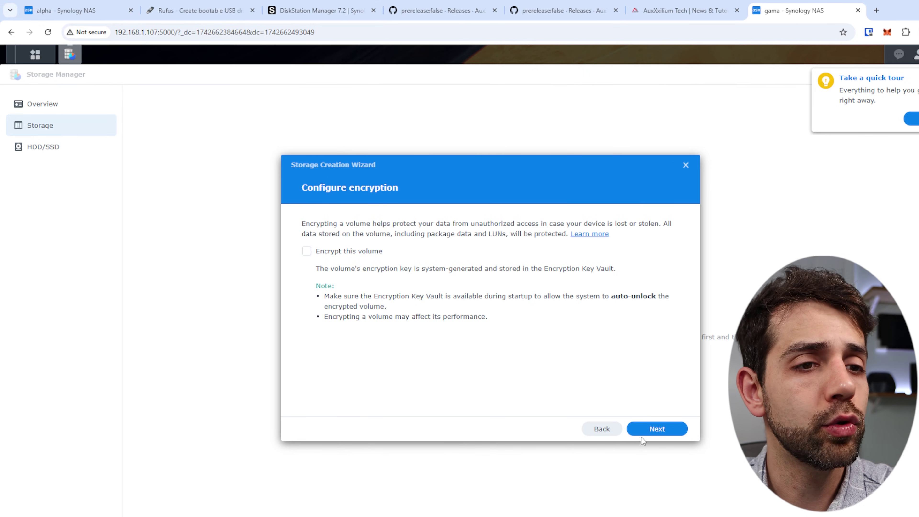
{"action": "left_click", "coordinate": [654, 432]}
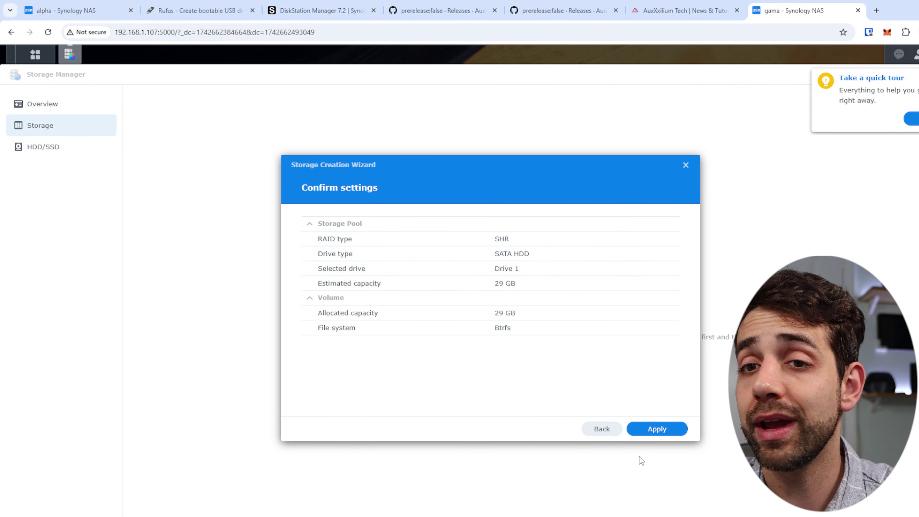
{"action": "left_click", "coordinate": [651, 431]}
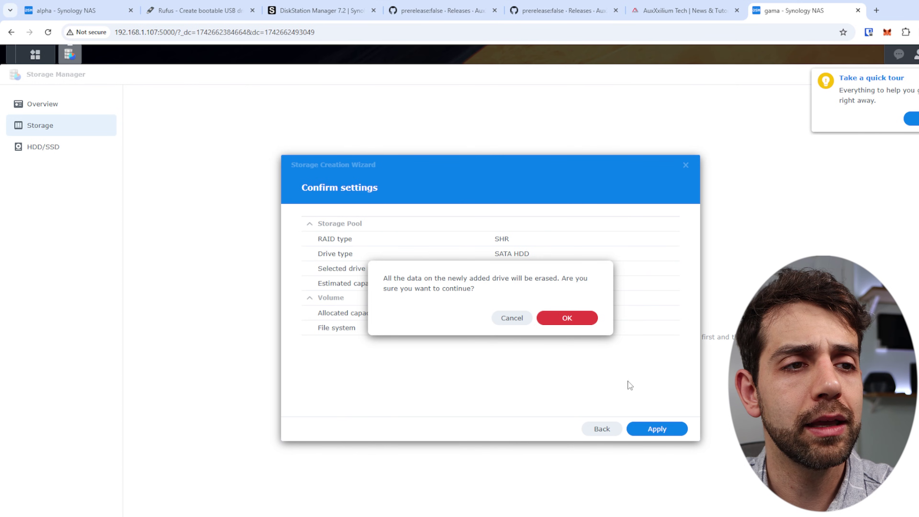
{"action": "left_click", "coordinate": [579, 320]}
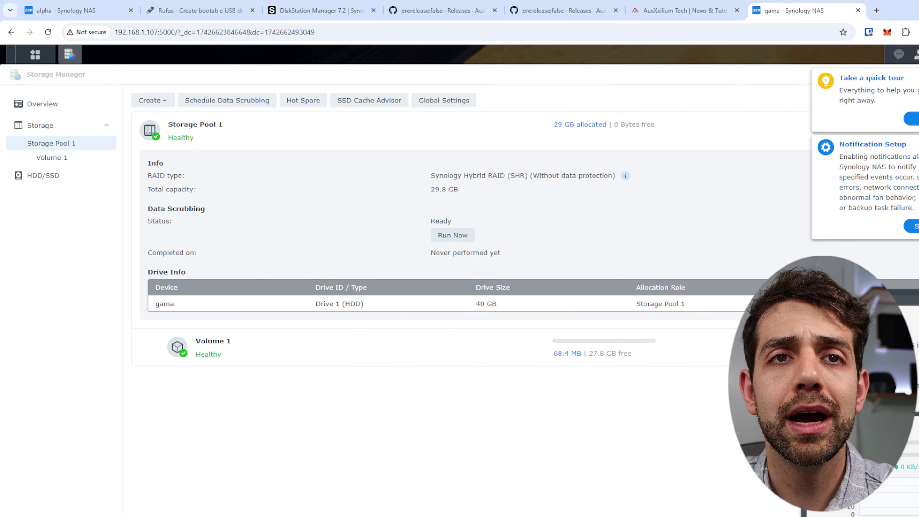
{"action": "left_click", "coordinate": [917, 119]}
{"action": "left_click", "coordinate": [917, 225]}
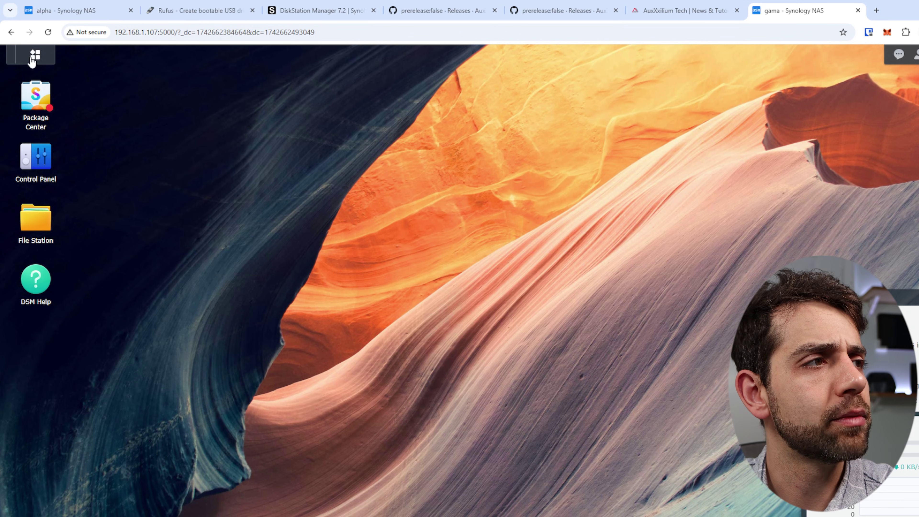
Open Package Center, accept its Terms of Service, and maximize the window
{"action": "left_click", "coordinate": [26, 90]}
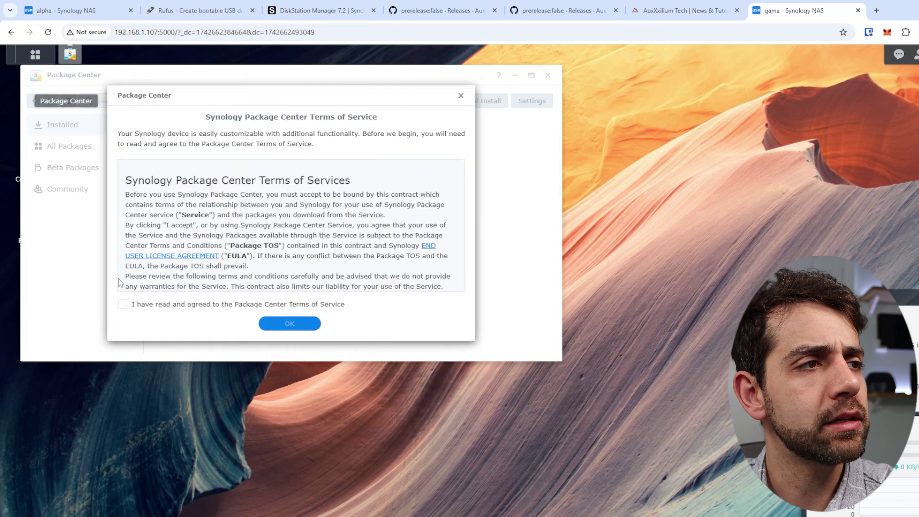
{"action": "left_click", "coordinate": [273, 304]}
{"action": "left_click", "coordinate": [289, 324]}
{"action": "left_click", "coordinate": [531, 75]}
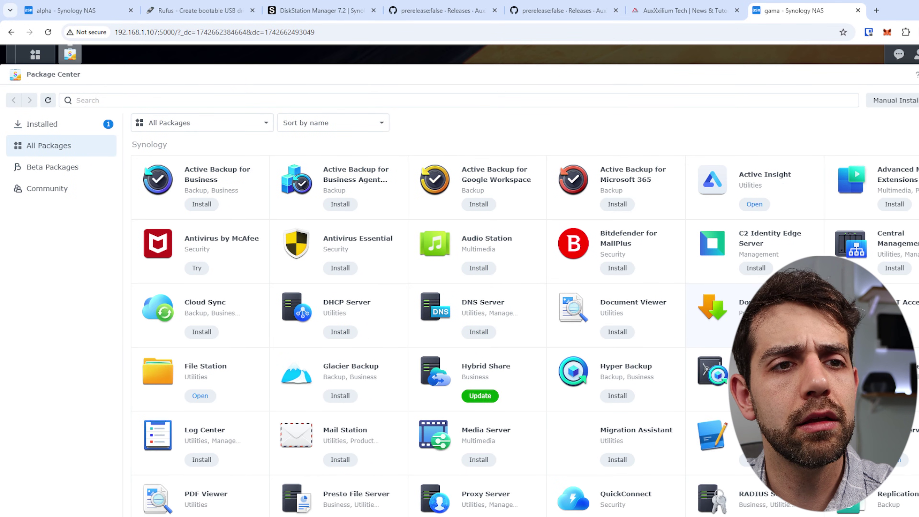
Start installing Download Station 4.0.3-4720 from the package list
{"action": "scroll", "coordinate": [764, 210], "scroll_direction": "down", "scroll_amount": 5}
{"action": "scroll", "coordinate": [765, 210], "scroll_direction": "up", "scroll_amount": 2}
{"action": "left_click", "coordinate": [764, 210]}
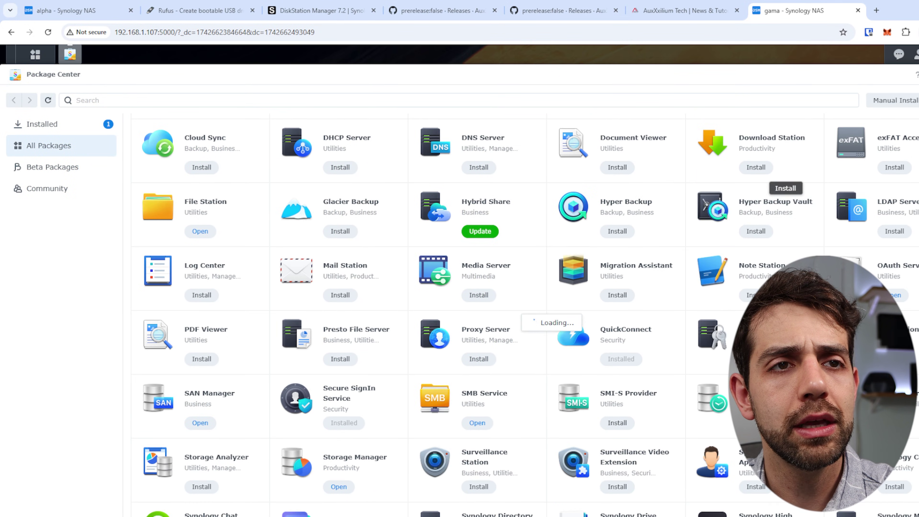